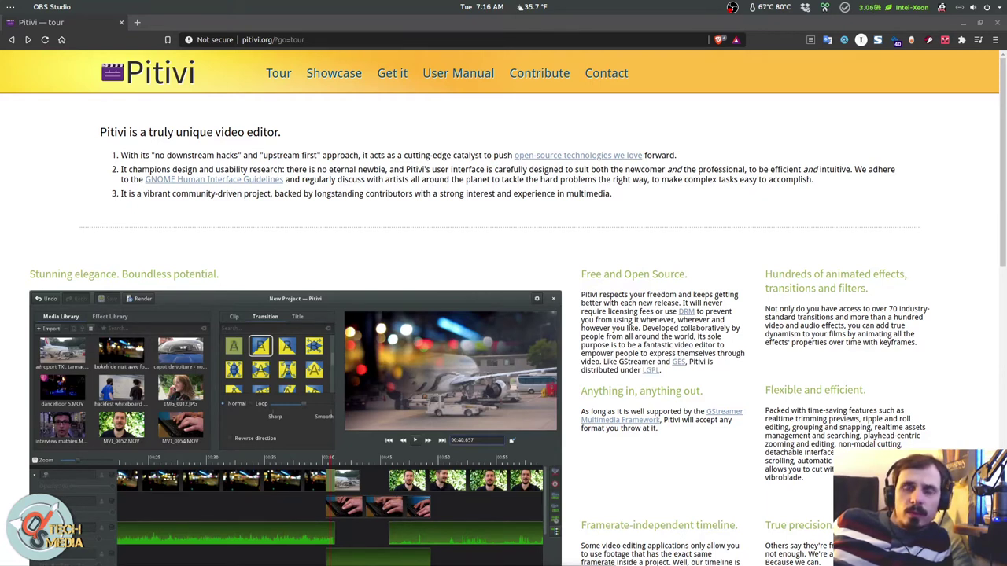
key(alt+Tab)
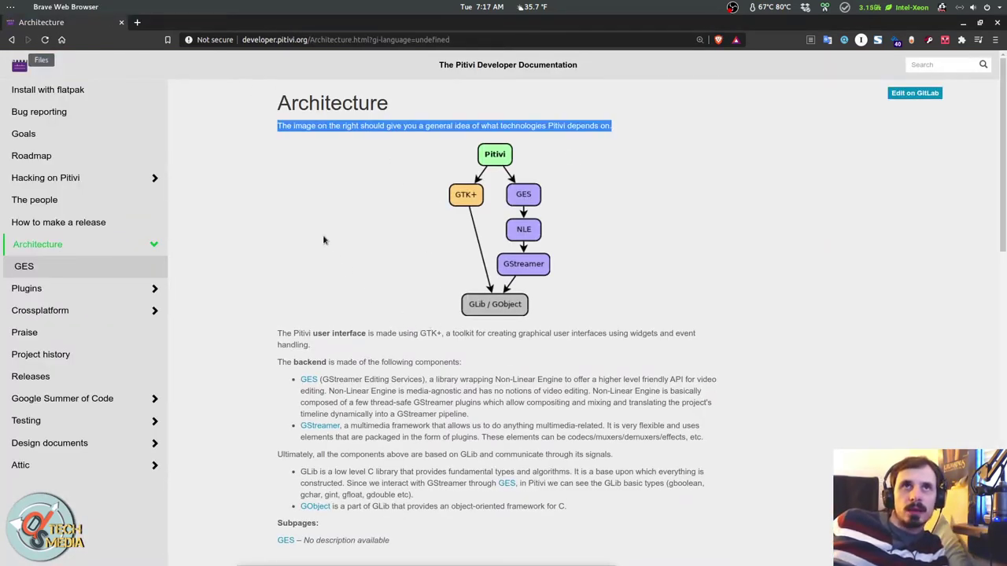
key(ctrl+plus)
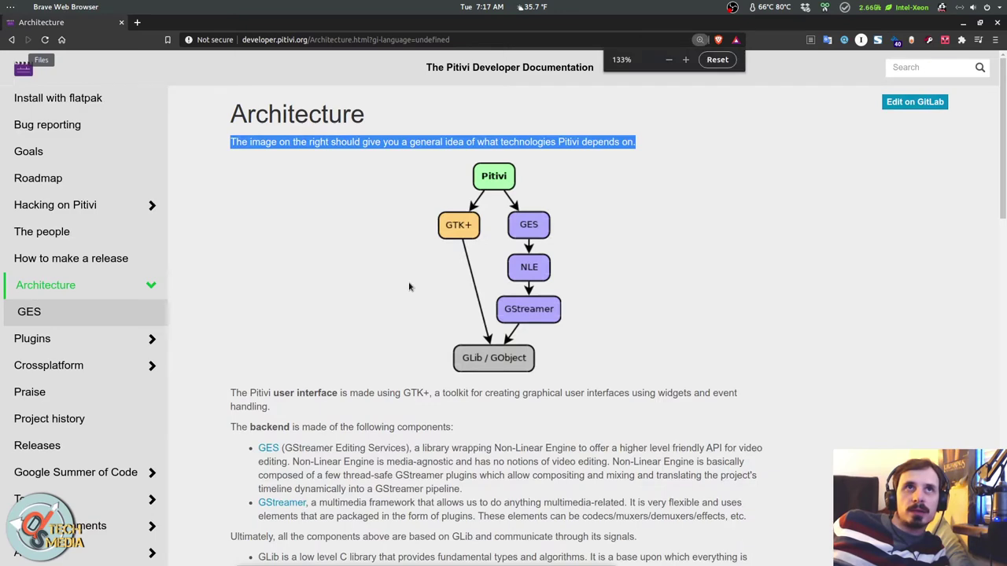
scroll(498, 133, down, 2)
scroll(498, 132, up, 1)
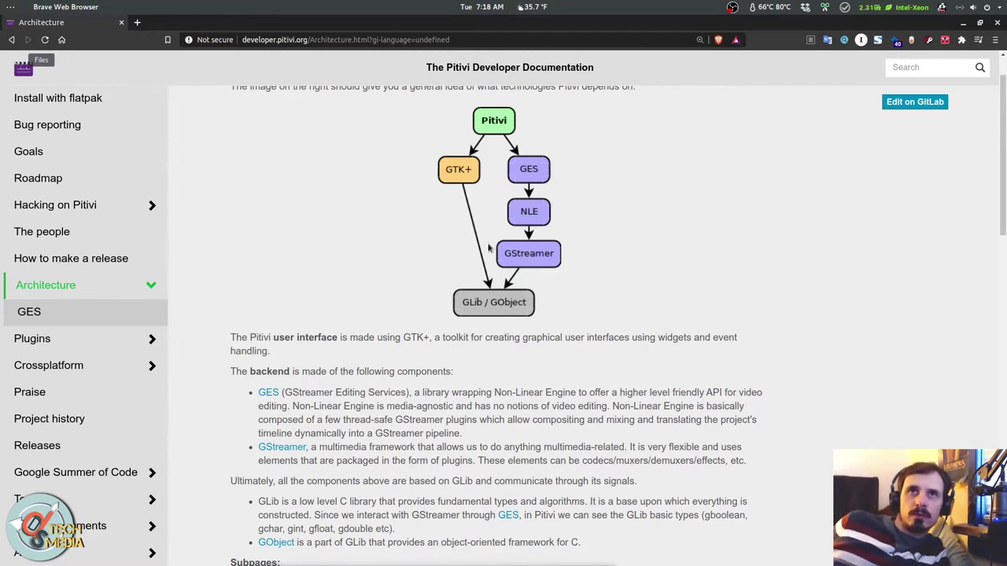
scroll(555, 261, down, 1)
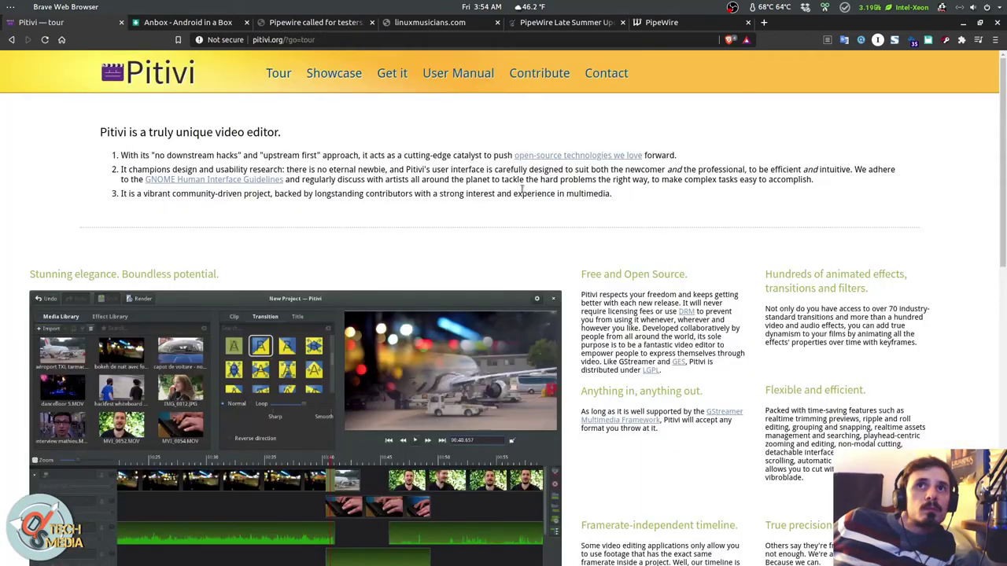
- Scroll the pitivi.org tour down to the Speaks many languages section, then launch Pitivi
scroll(543, 228, down, 1)
scroll(542, 228, down, 1)
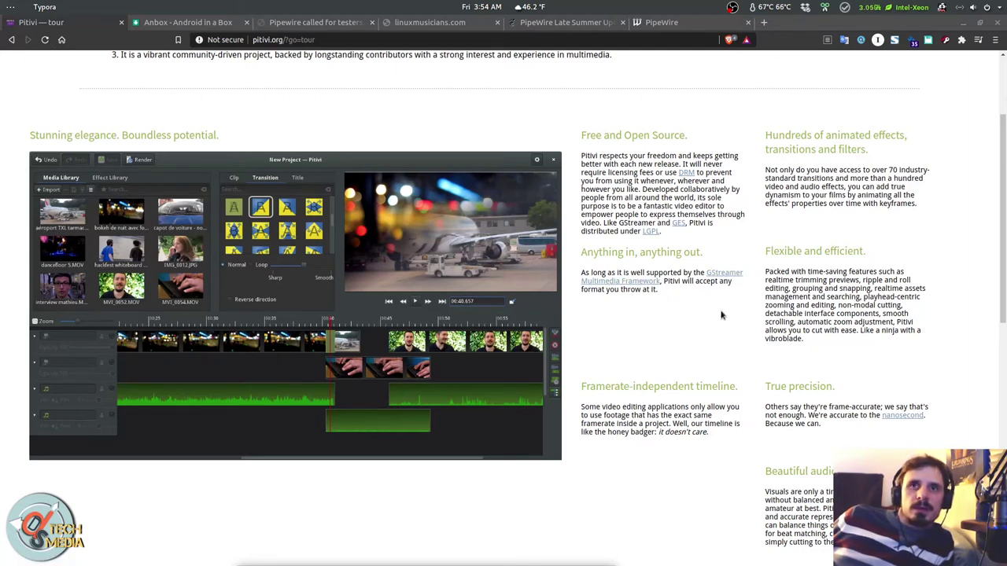
scroll(720, 315, down, 1)
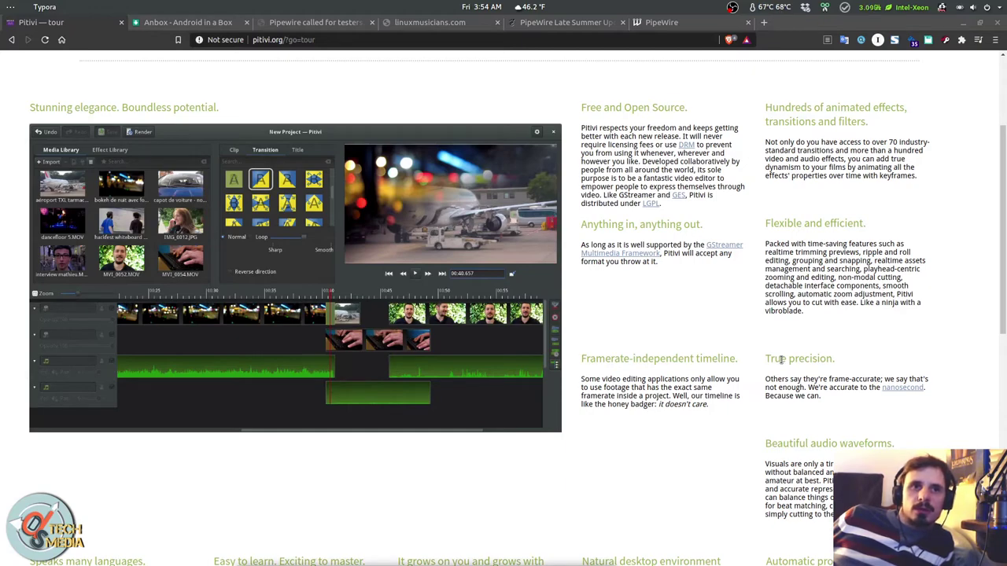
scroll(781, 359, down, 3)
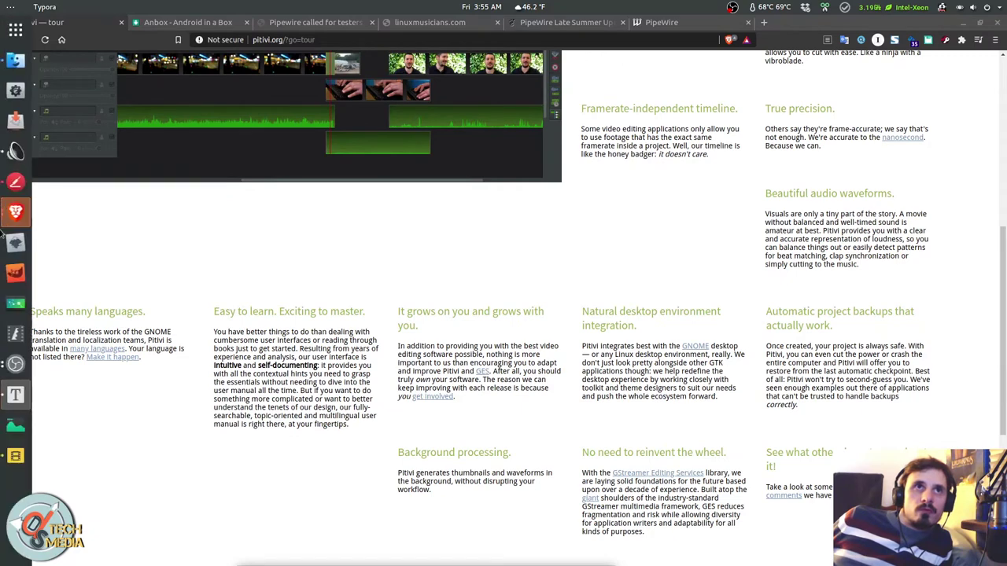
click(16, 456)
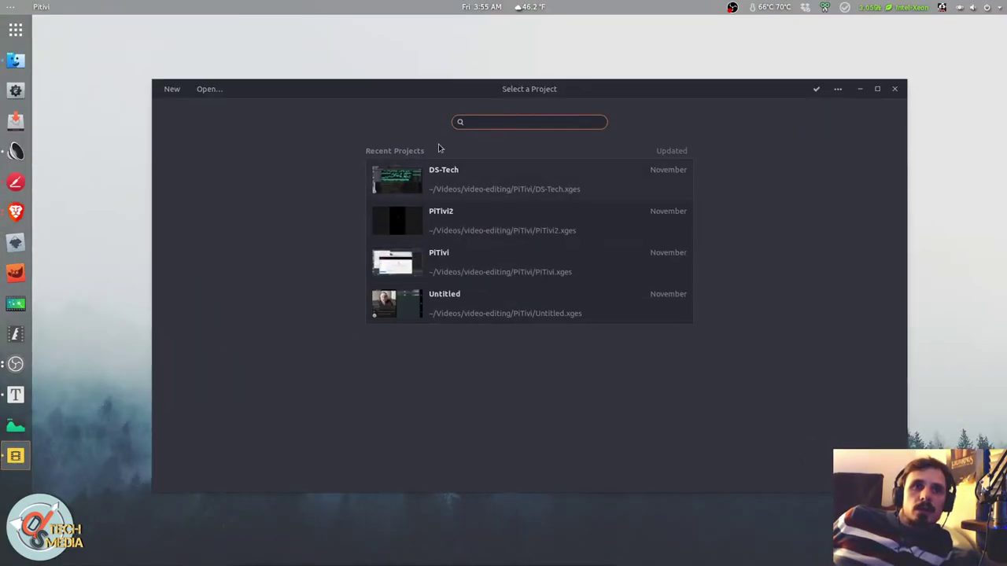
- Open the recent DS-Tech project and maximize the Pitivi editor window
click(441, 173)
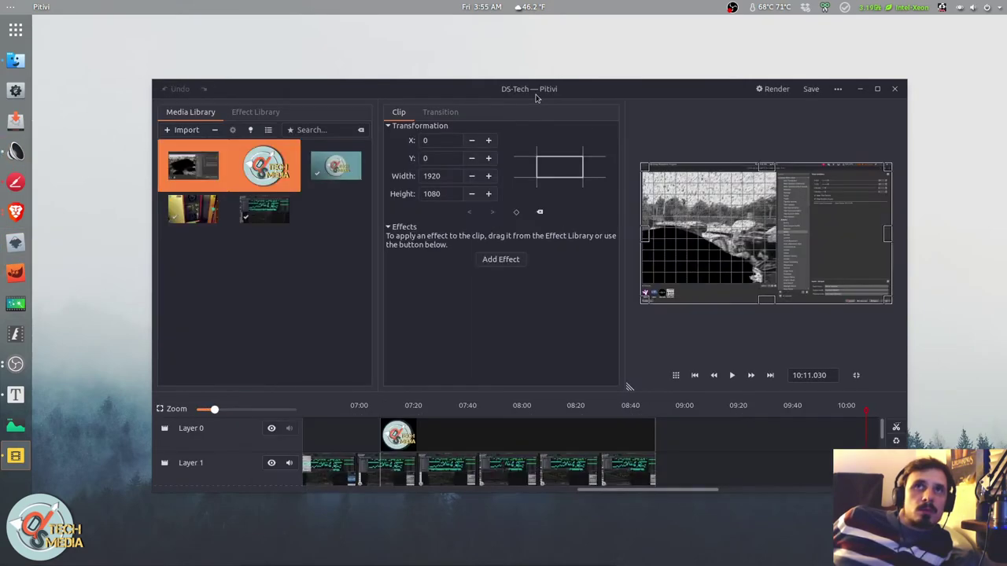
double_click(537, 97)
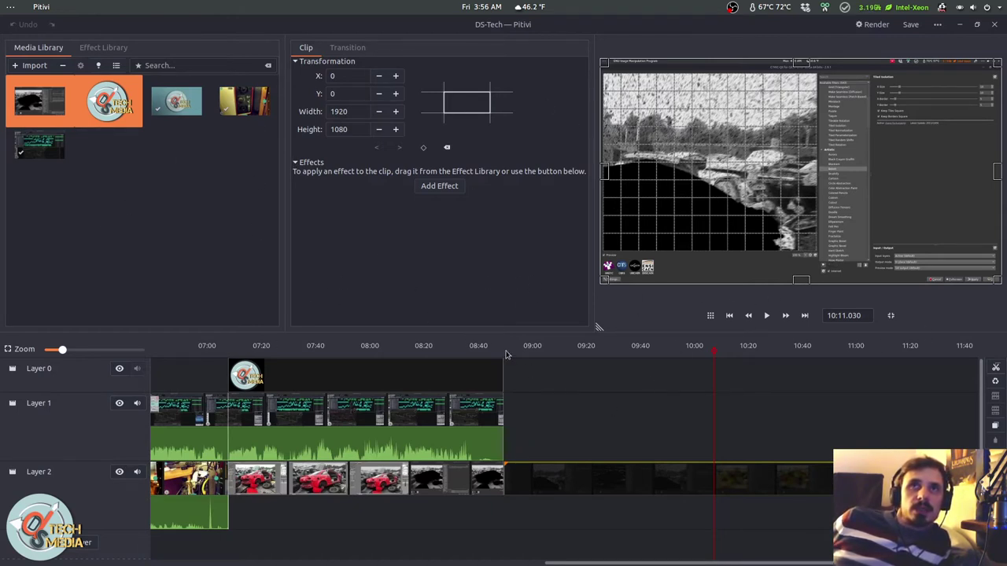
click(939, 25)
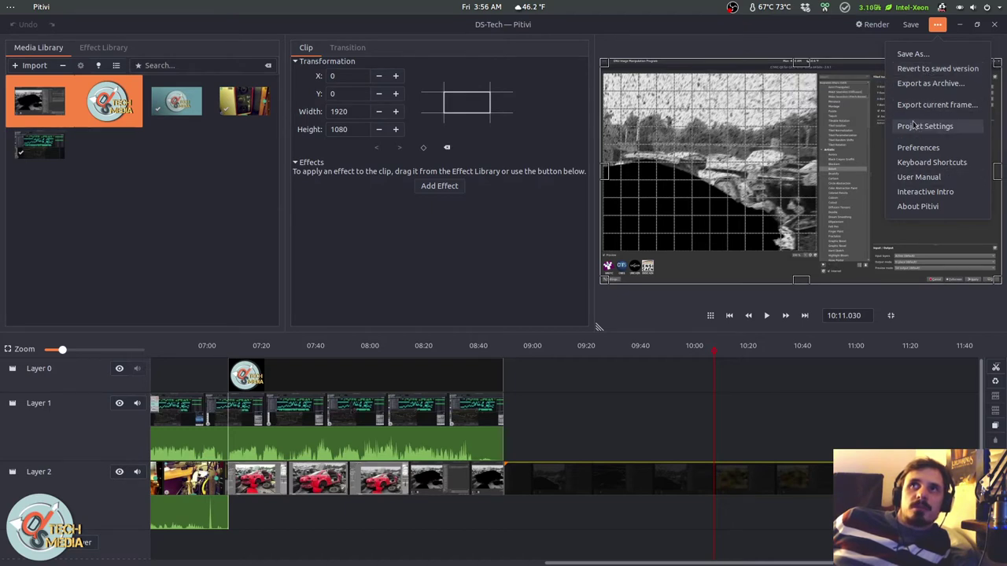
- Review DS-Tech Project Settings, keeping the HD 1080p30 preset at 30 fps, then view proxy preferences
click(932, 128)
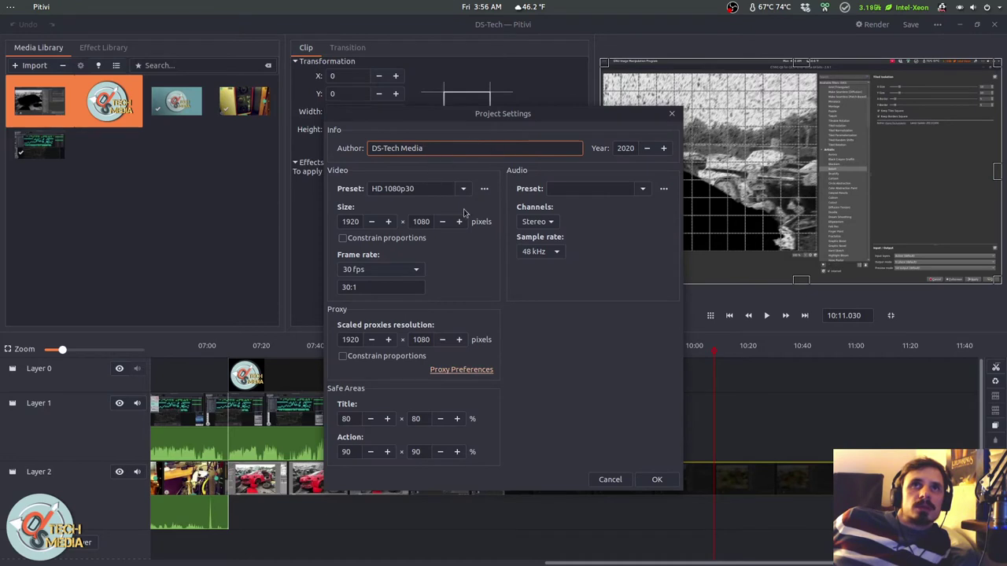
click(432, 189)
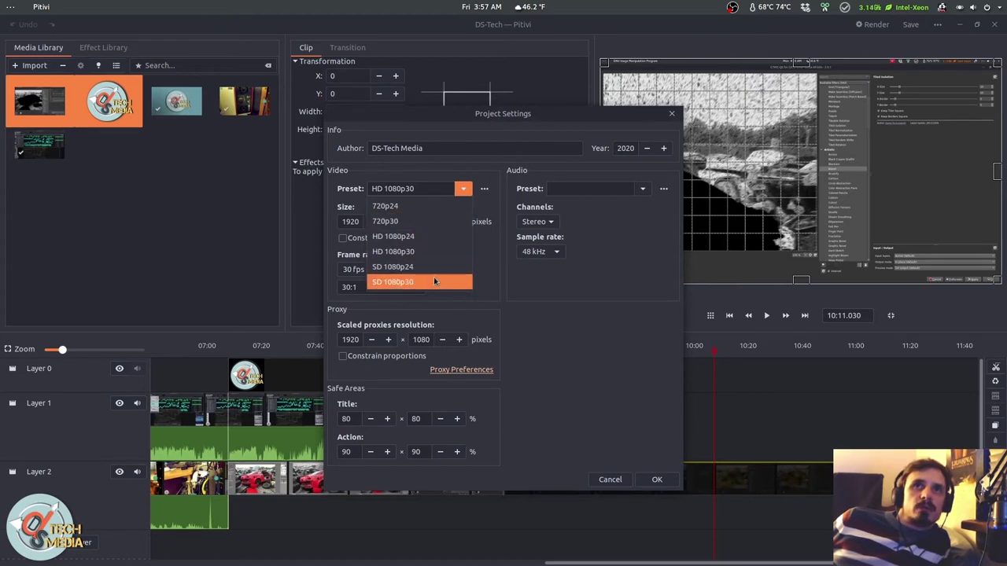
click(443, 192)
click(382, 269)
click(382, 270)
click(368, 288)
click(375, 273)
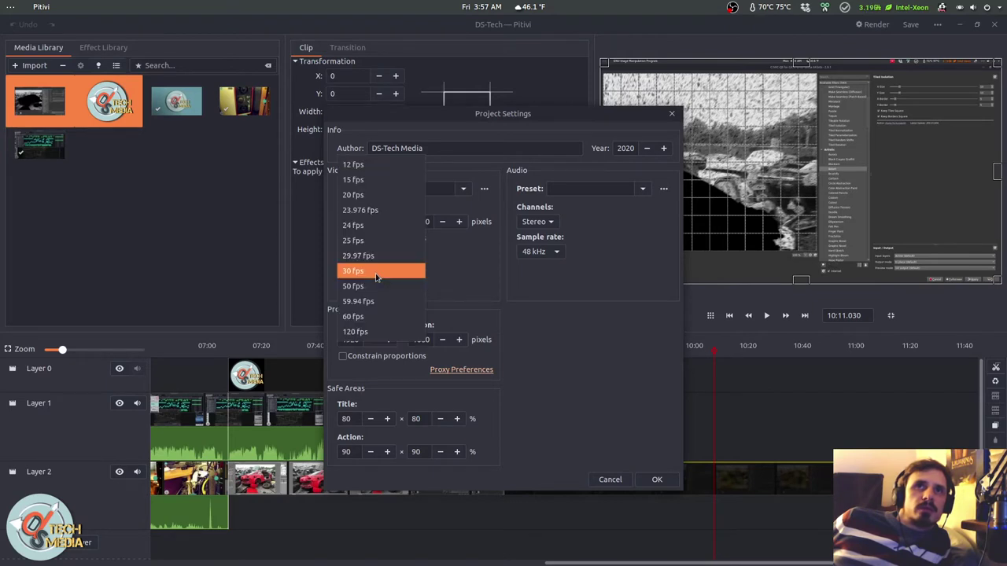
click(376, 272)
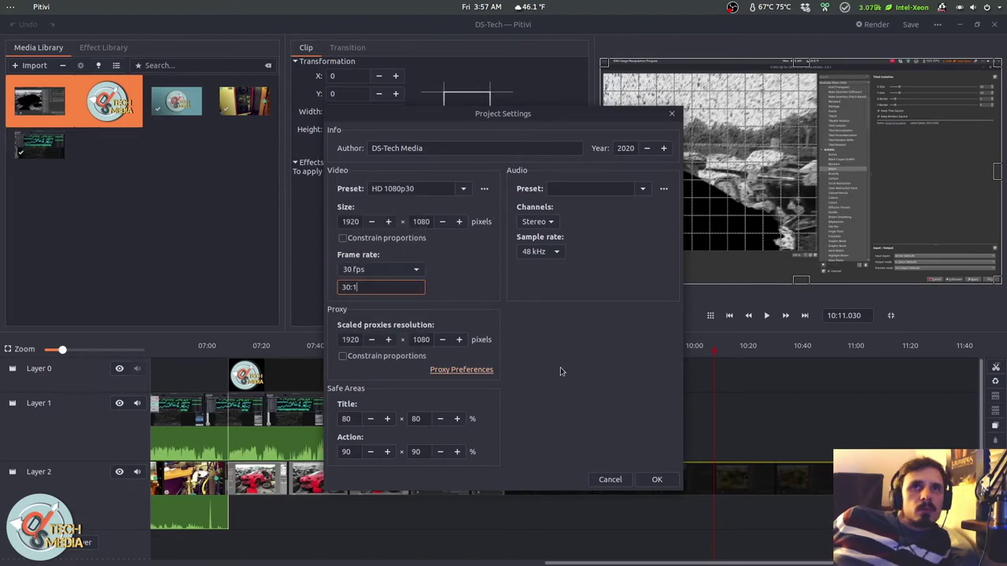
click(437, 370)
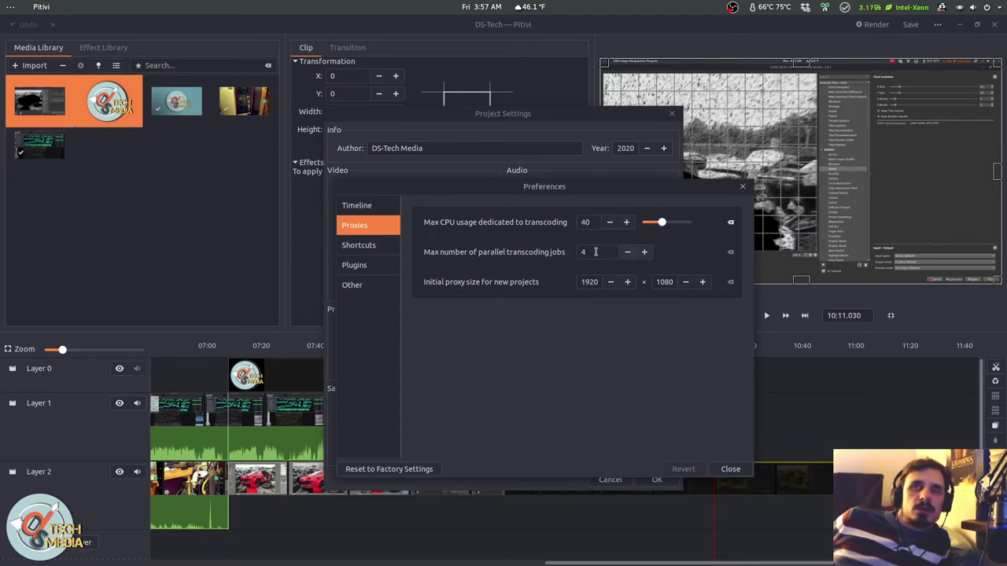
- Inspect the Proxies and Timeline preferences, including snap distance and title clip duration
click(590, 253)
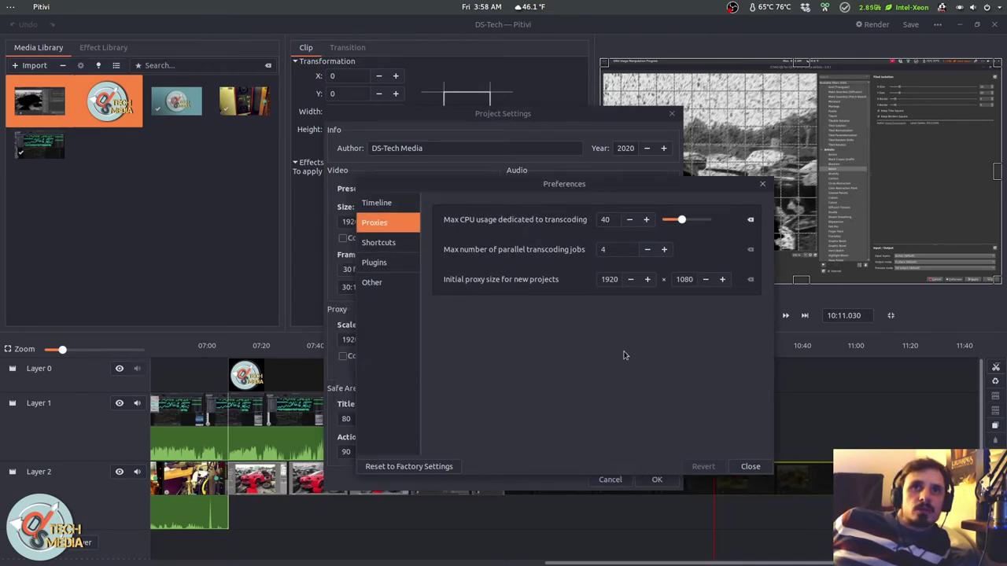
click(369, 203)
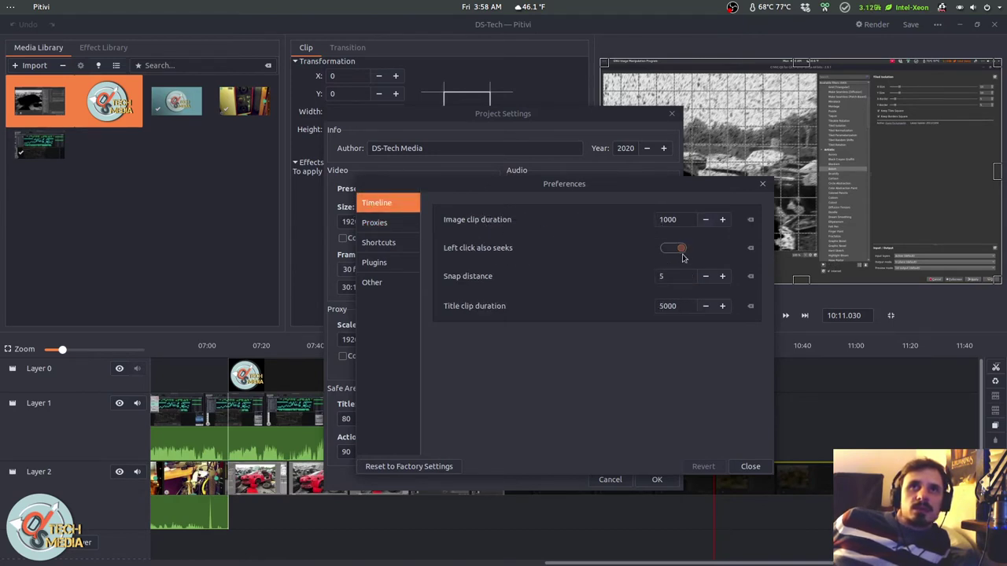
click(659, 278)
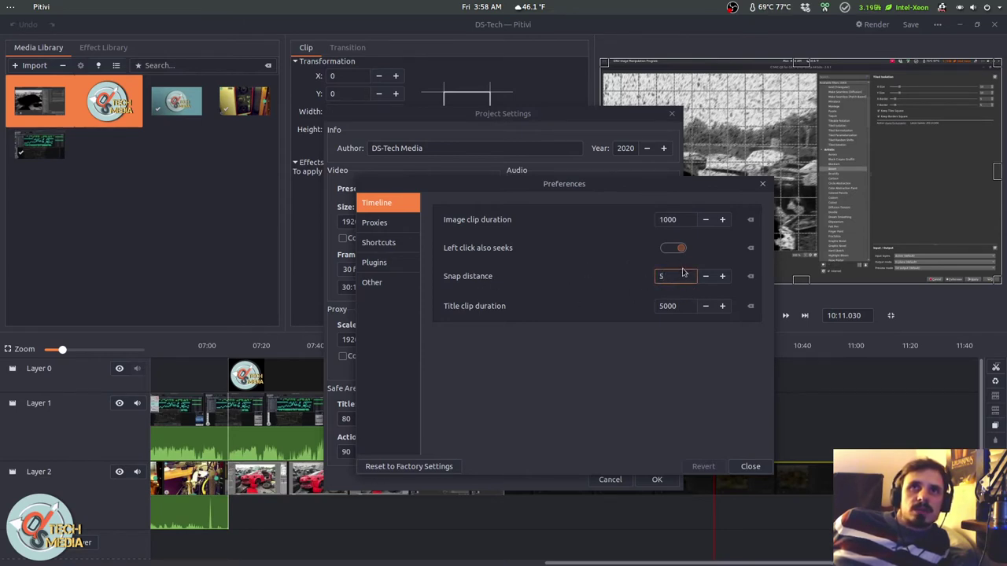
click(663, 306)
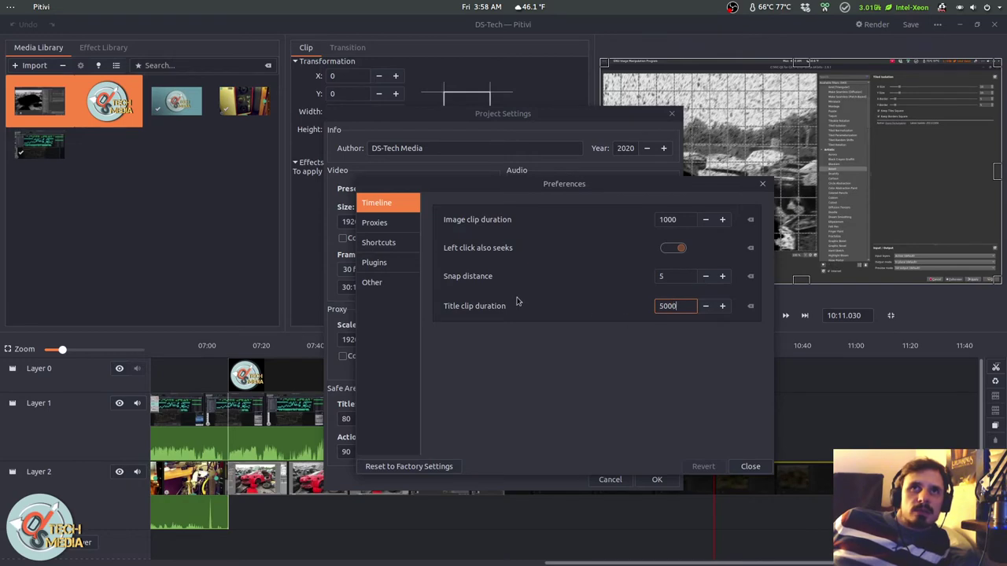
- Scroll through the keyboard Shortcuts list in Preferences
click(389, 241)
scroll(634, 363, up, 1)
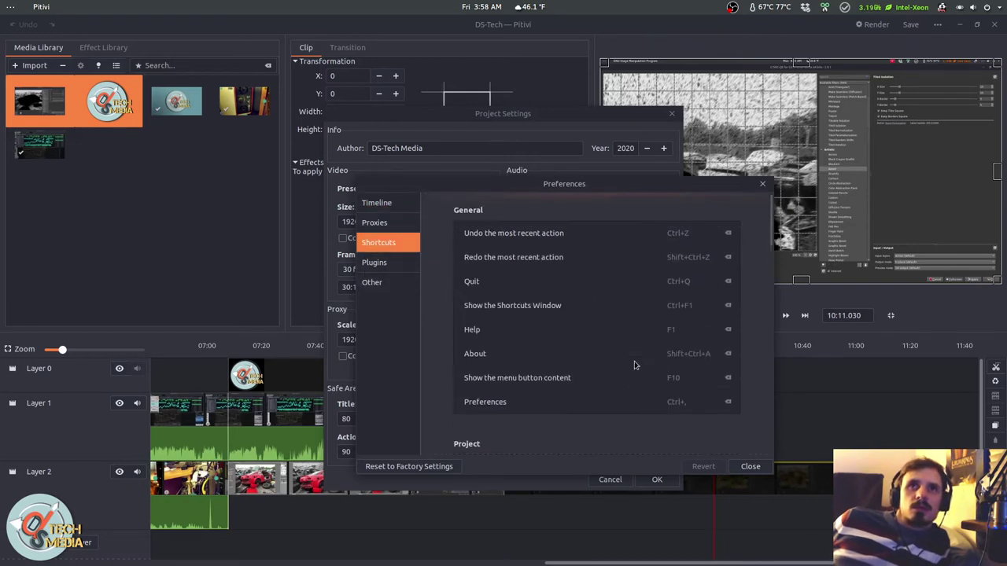
scroll(542, 314, down, 5)
scroll(542, 313, down, 10)
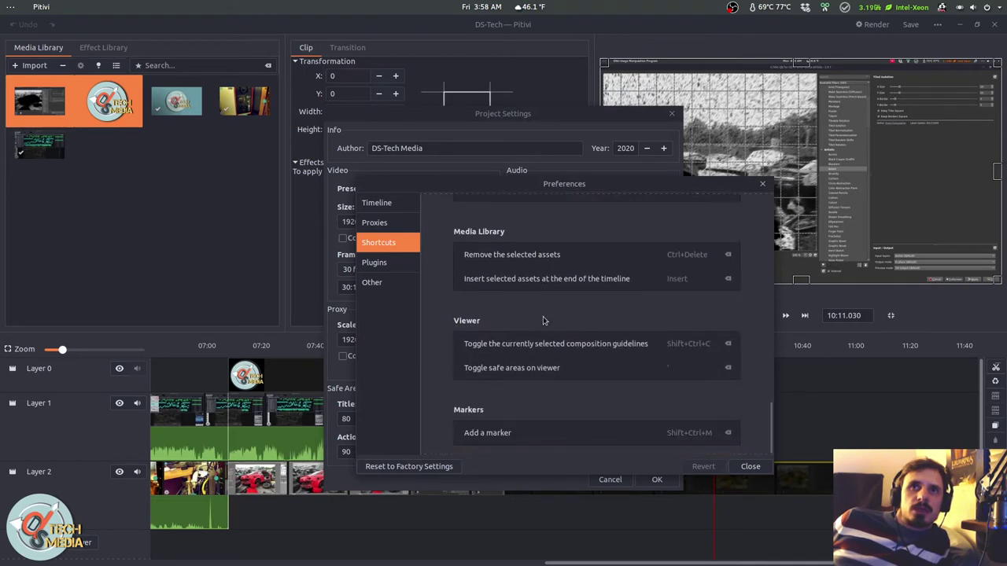
- Browse the Plugins page, then toggle Dark Theme off and back on under Other
click(376, 262)
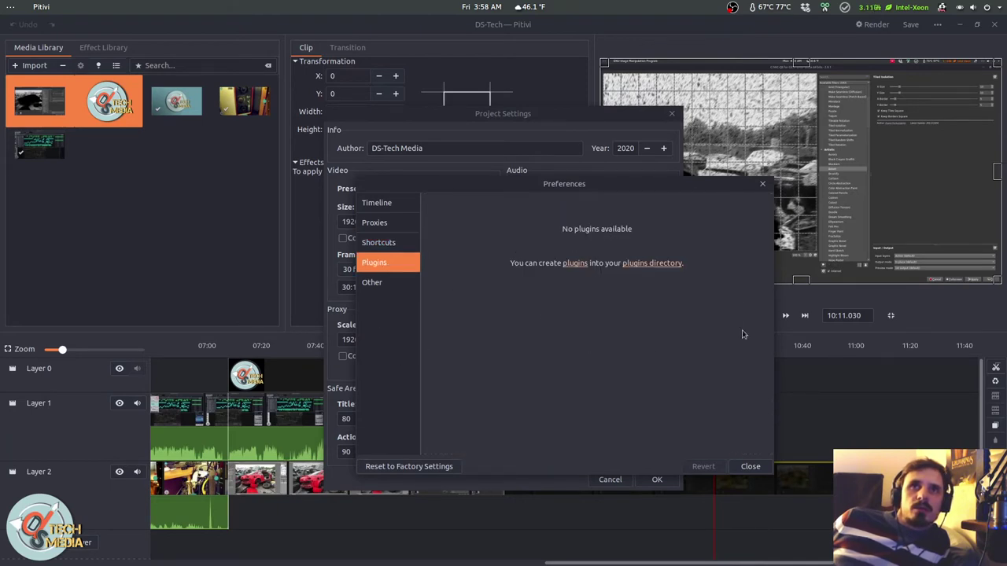
click(378, 283)
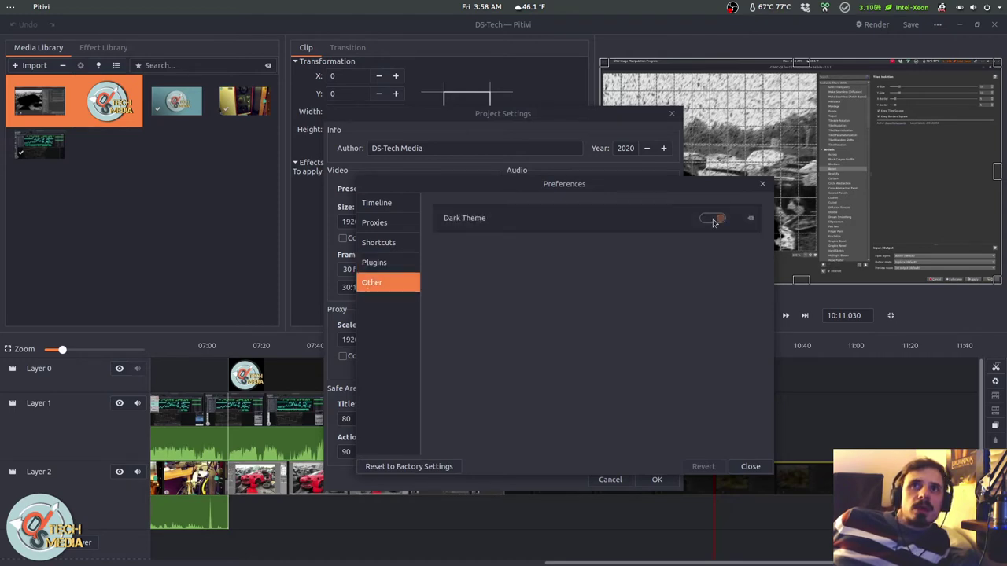
click(712, 220)
click(713, 220)
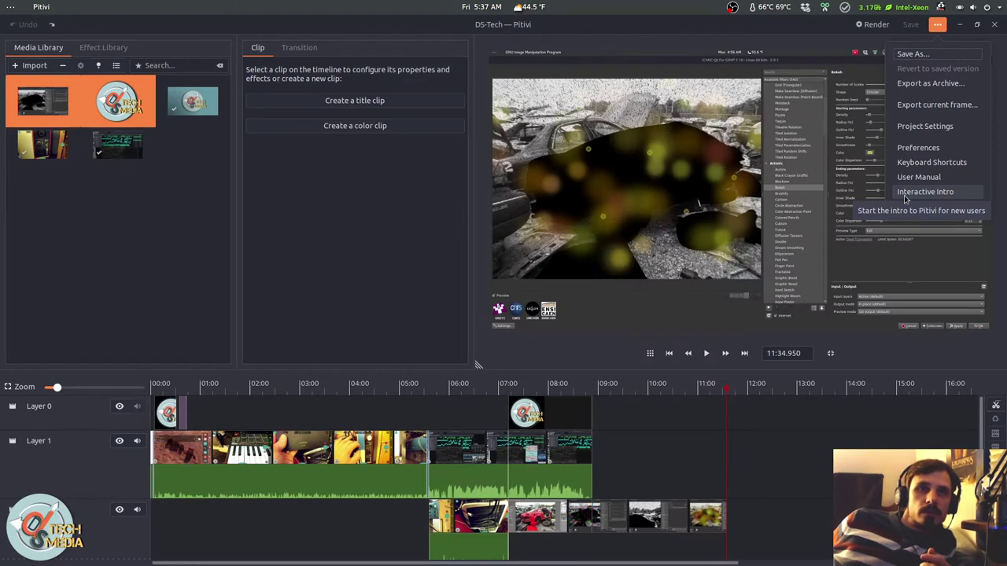
- Launch the Interactive Intro and begin its Start Overview tour
click(904, 198)
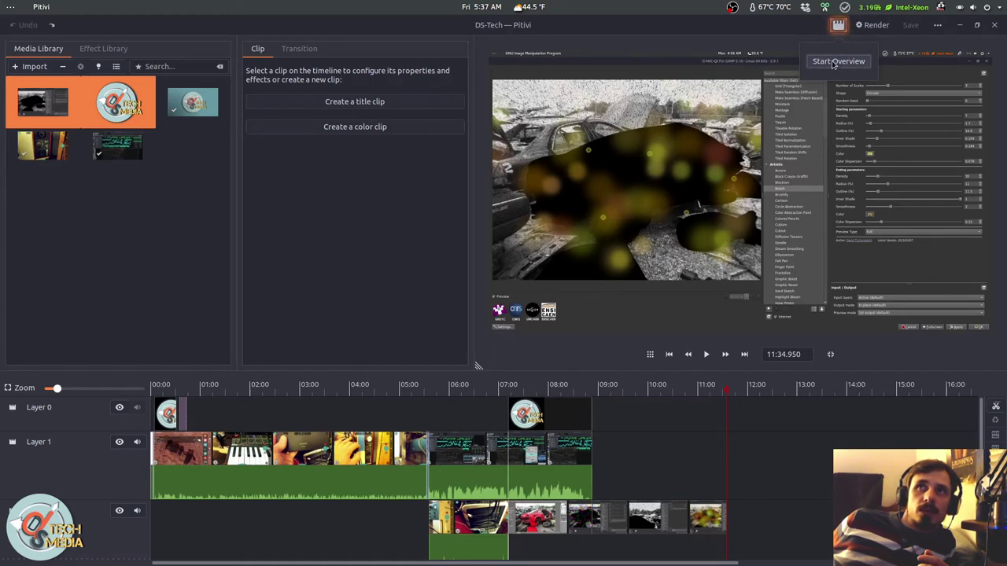
click(833, 62)
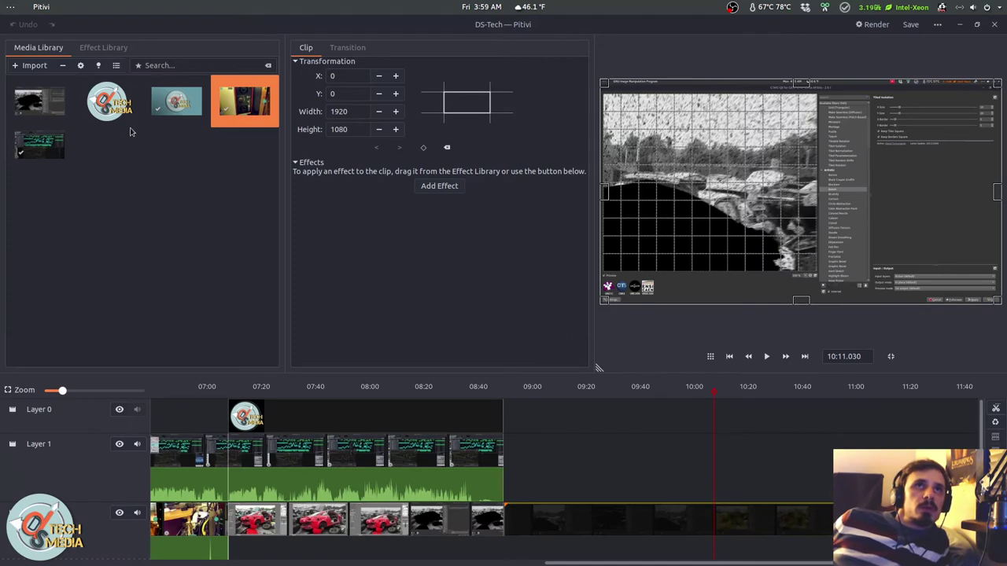
- Toggle the media library between detailed list and thumbnail grid views twice
click(115, 67)
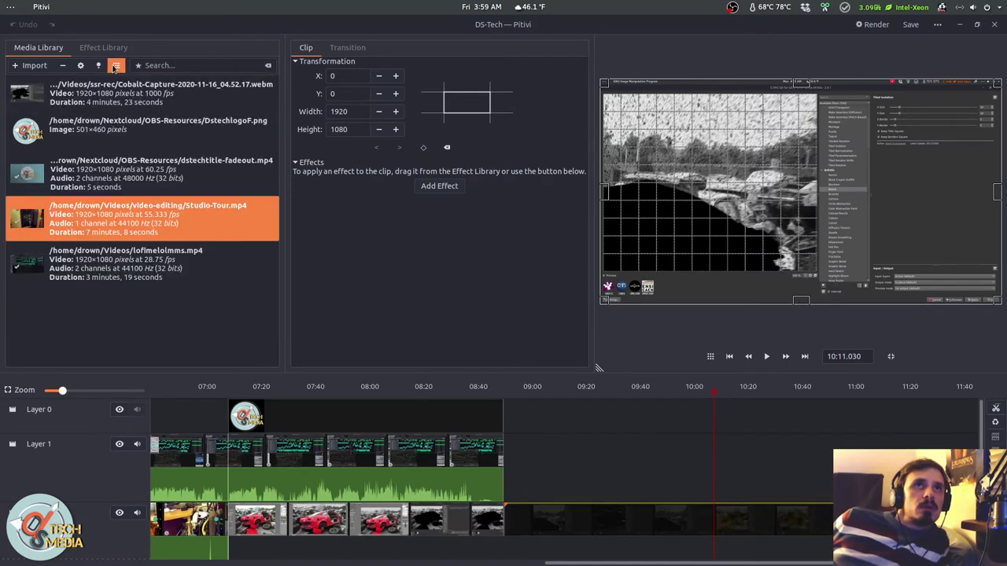
click(115, 67)
click(115, 67)
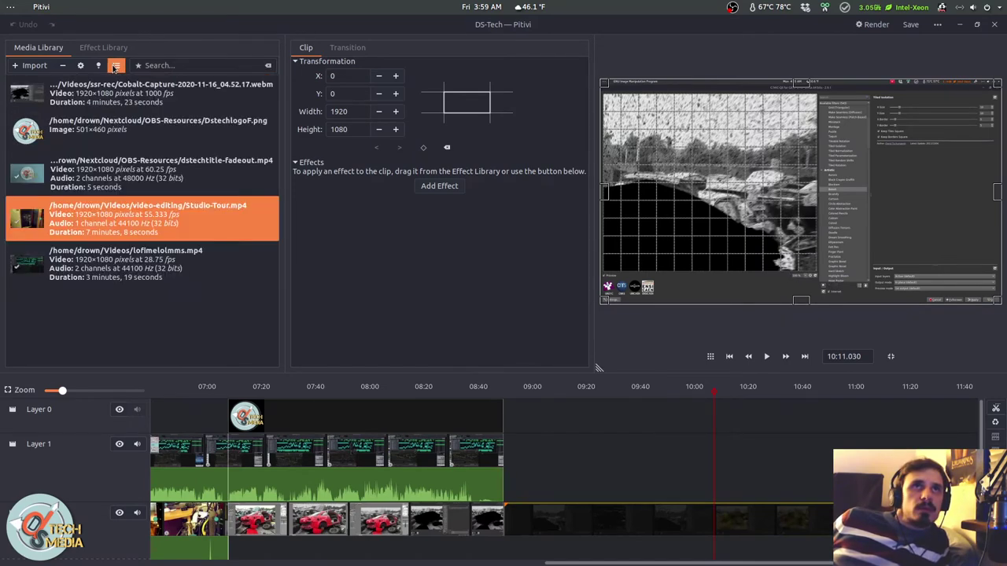
click(115, 67)
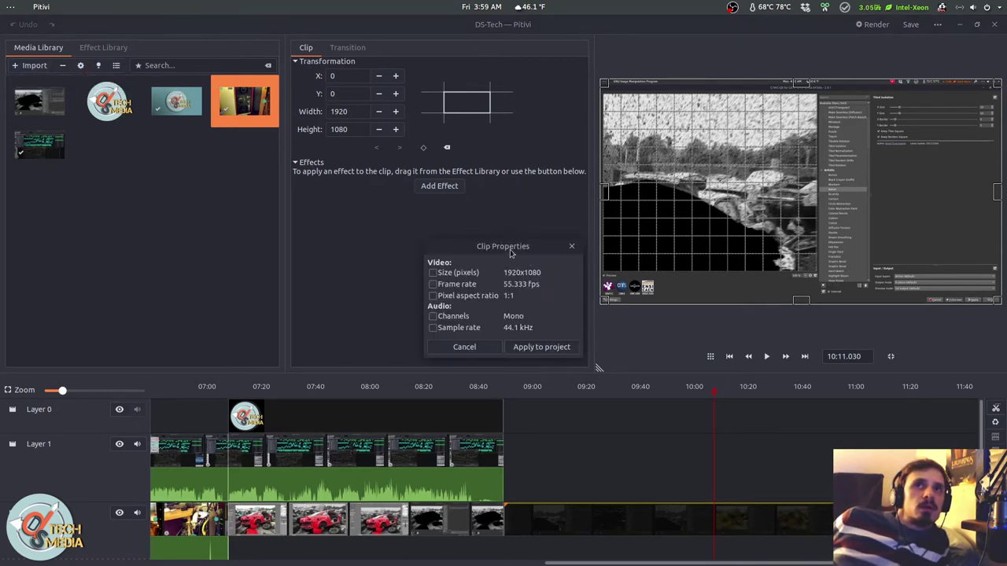
- Move the Clip Properties dialog aside and cancel without applying its 1920x1080, 60.25 fps settings
drag(440, 275, 257, 216)
click(270, 284)
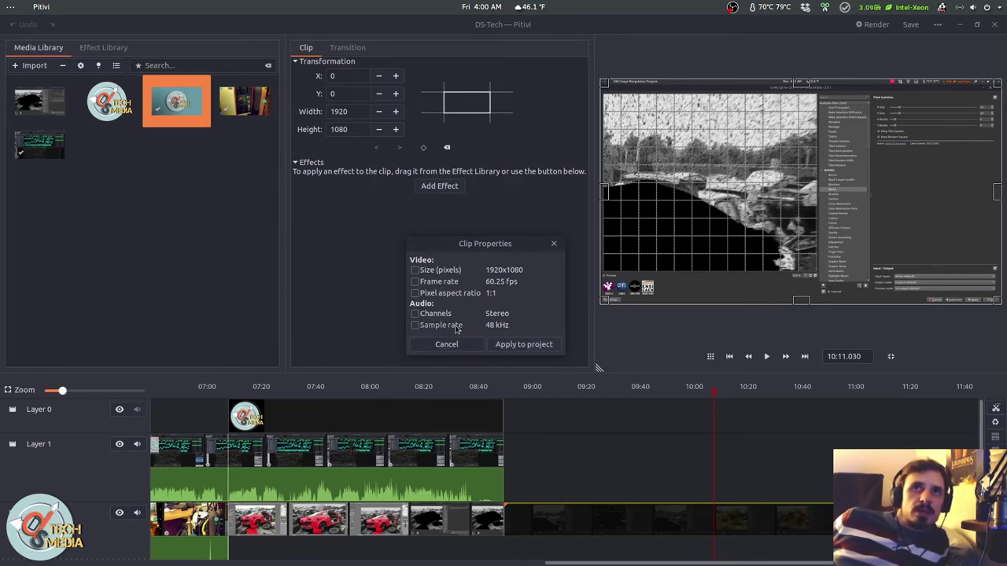
click(442, 346)
- Browse the Import file chooser and close it without importing anything
click(31, 65)
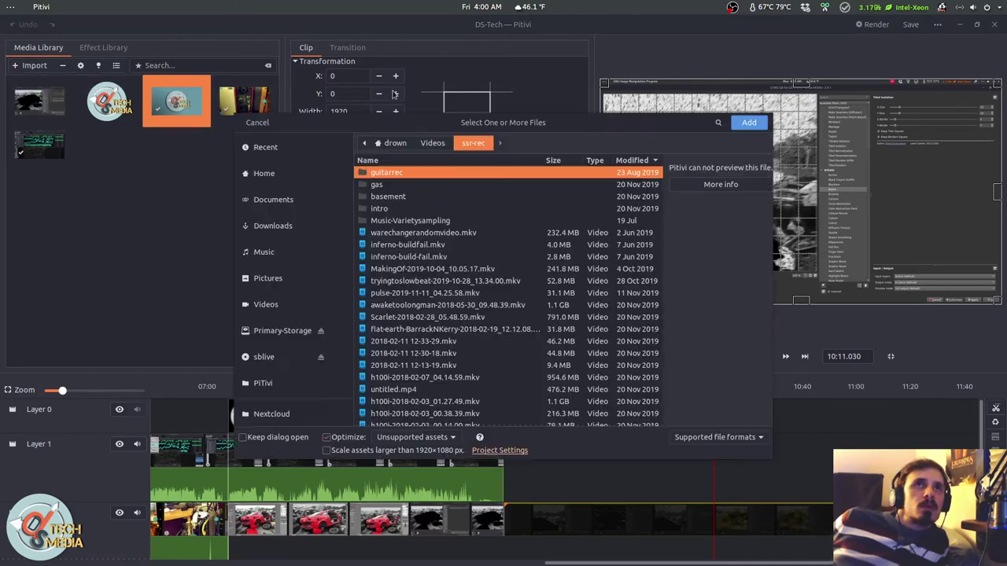
scroll(409, 265, down, 5)
scroll(408, 266, up, 10)
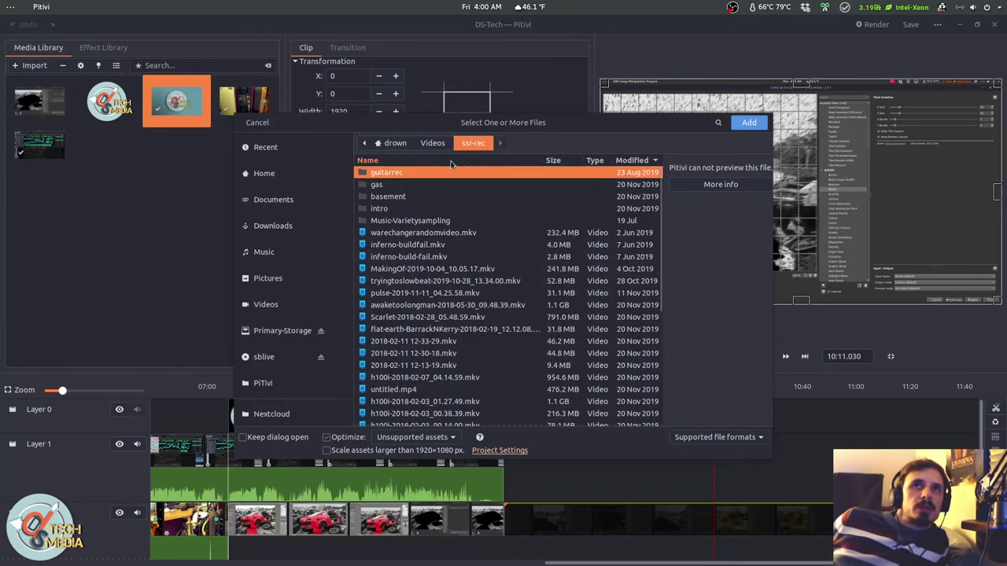
click(266, 120)
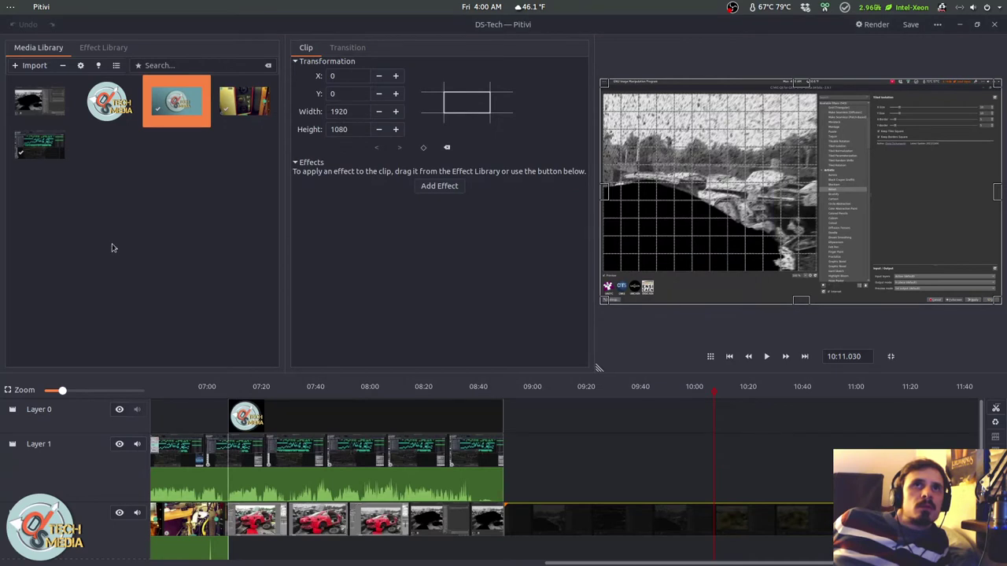
- Look at the proxy options for the title fade-out asset and the first library asset
right_click(162, 115)
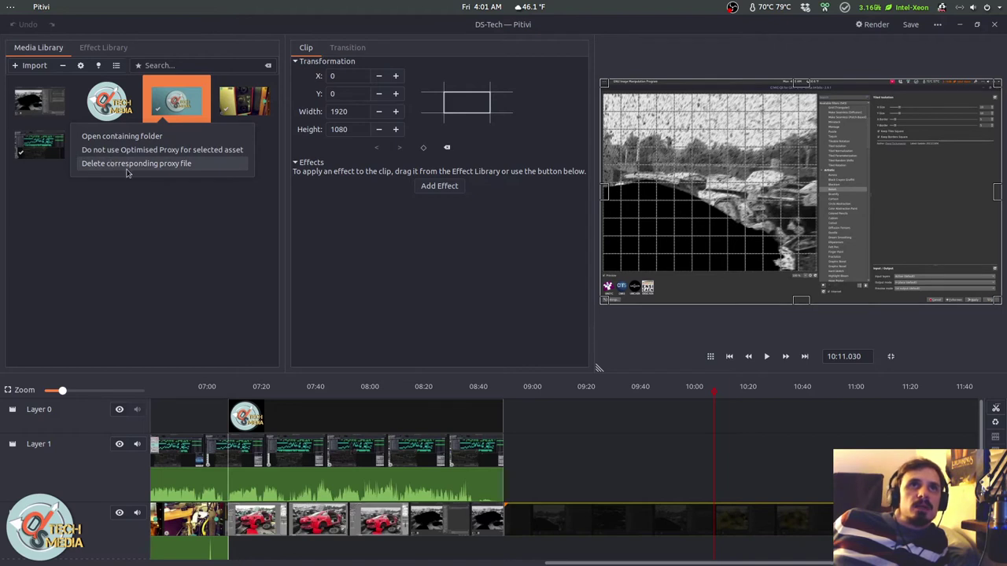
click(158, 192)
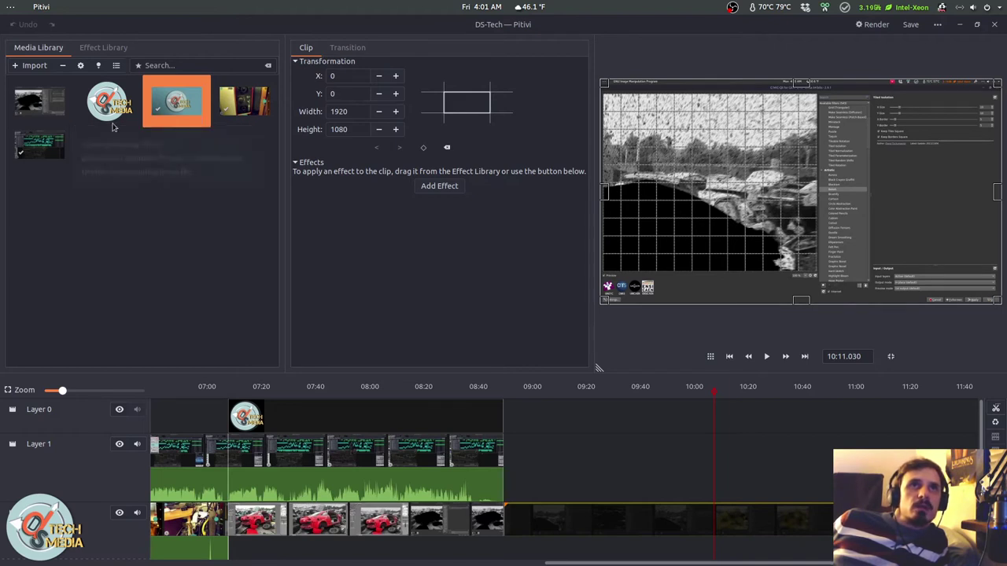
right_click(48, 110)
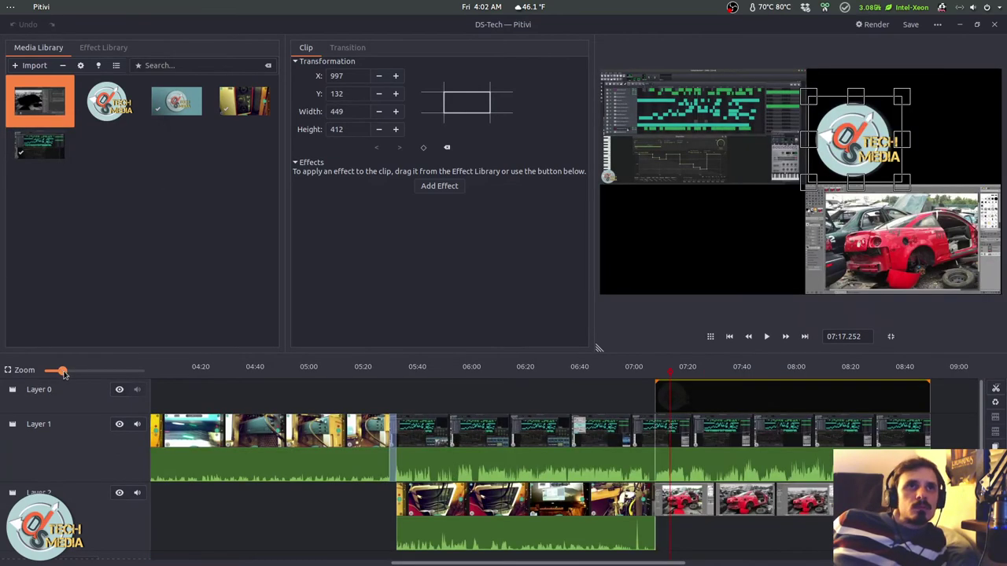
scroll(96, 397, up, 5)
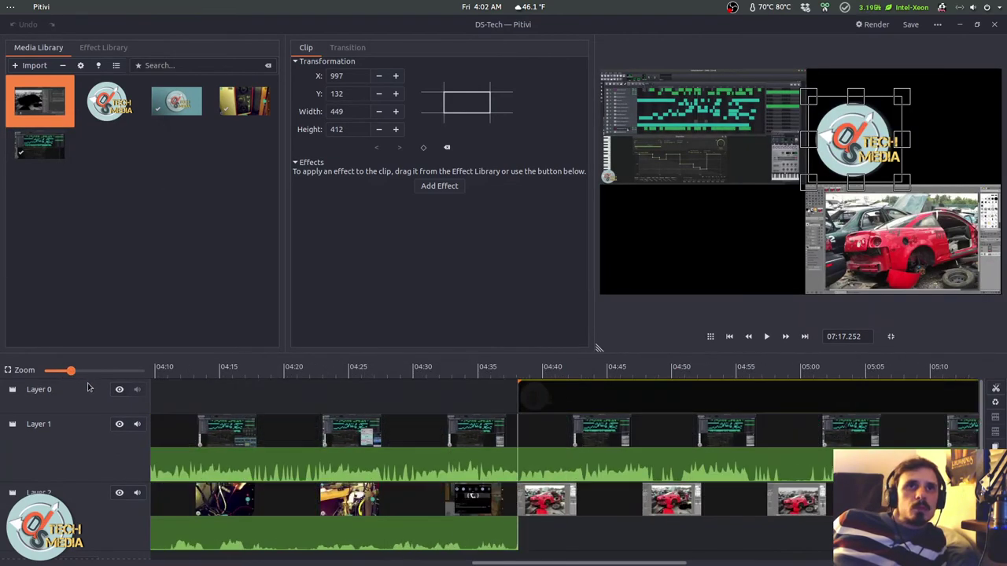
- Zoom-fit the whole project, check Layer 0's menu, and select the first Layer 1 clip
scroll(55, 389, down, 6)
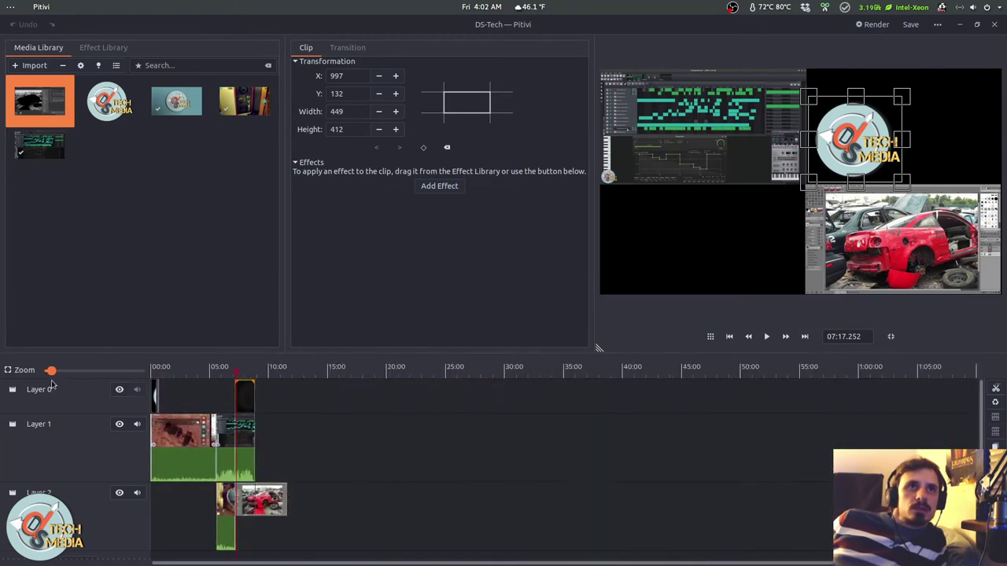
click(17, 369)
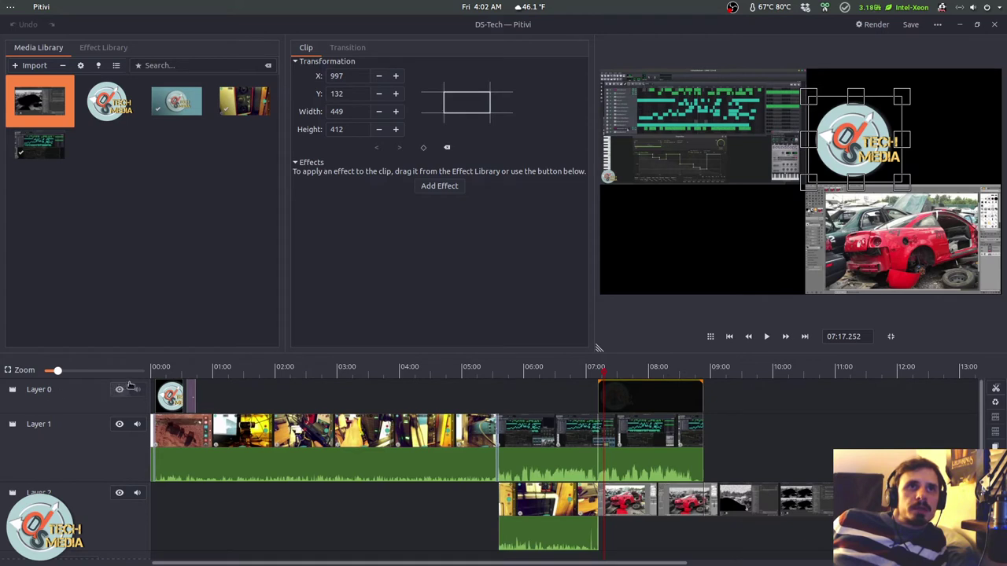
click(13, 390)
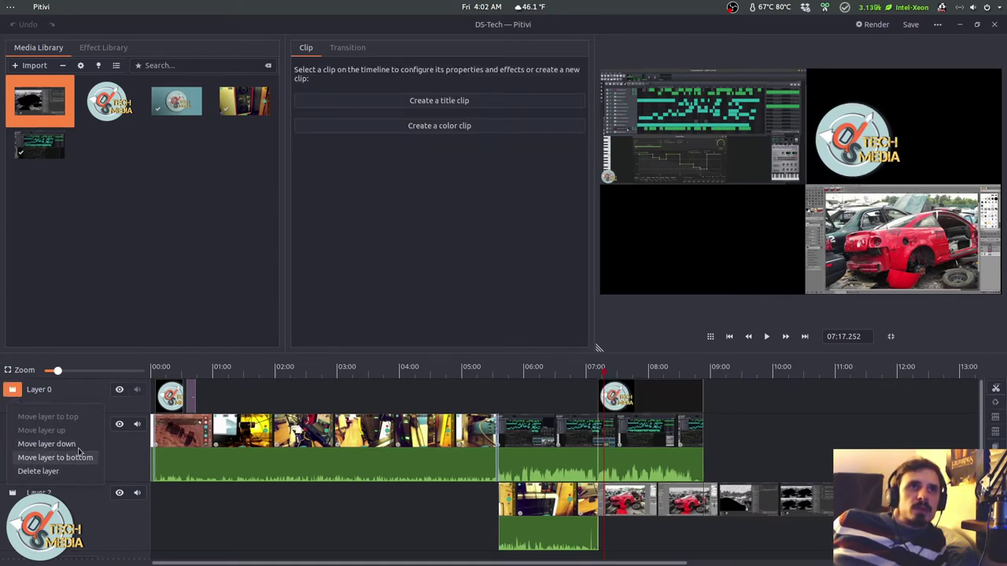
click(115, 356)
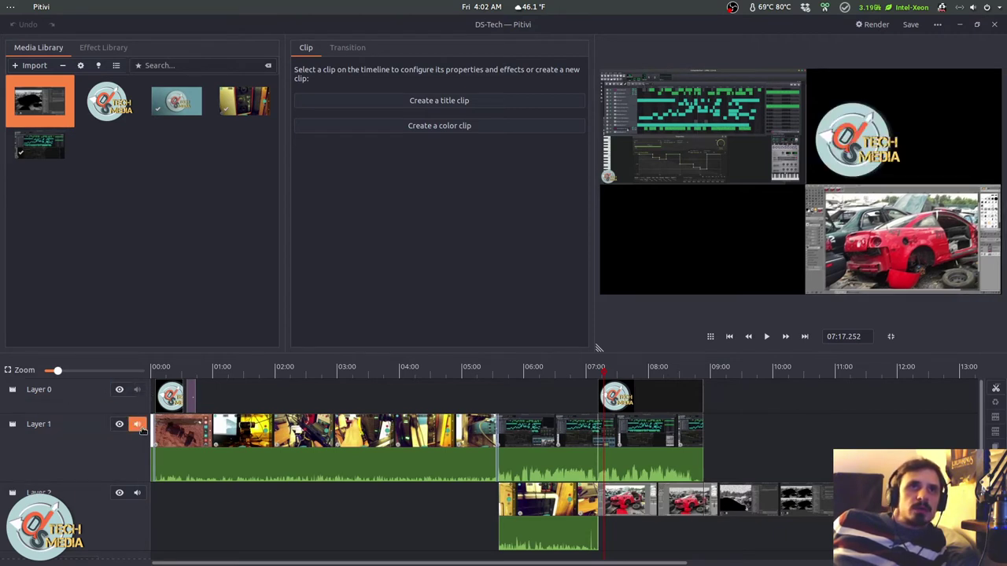
click(431, 441)
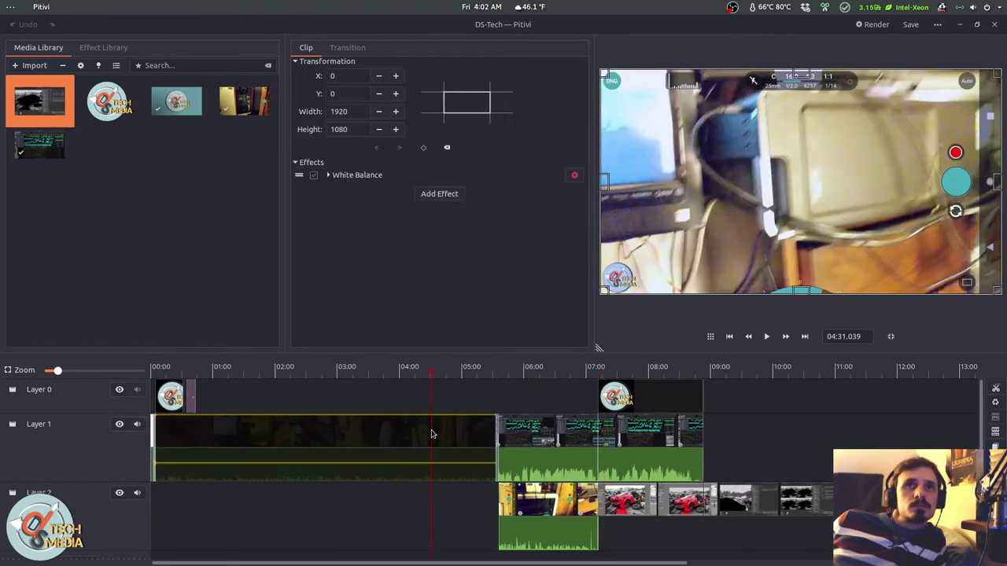
- Select the picture-in-picture clip near 08:00 and enlarge its overlay in the composite
click(535, 431)
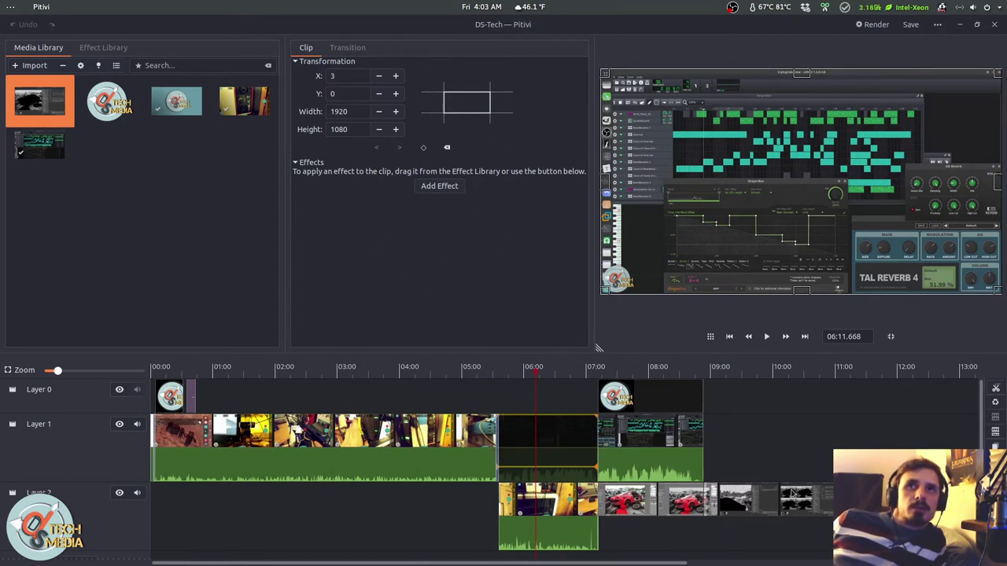
click(835, 503)
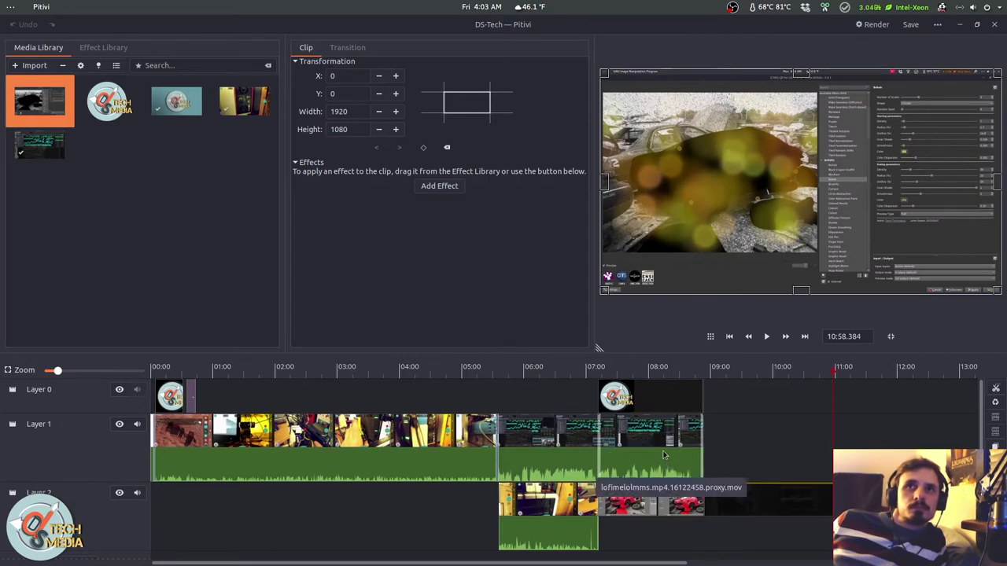
click(667, 444)
mouse_move(800, 190)
mouse_down()
mouse_move(828, 204)
mouse_move(796, 175)
mouse_up()
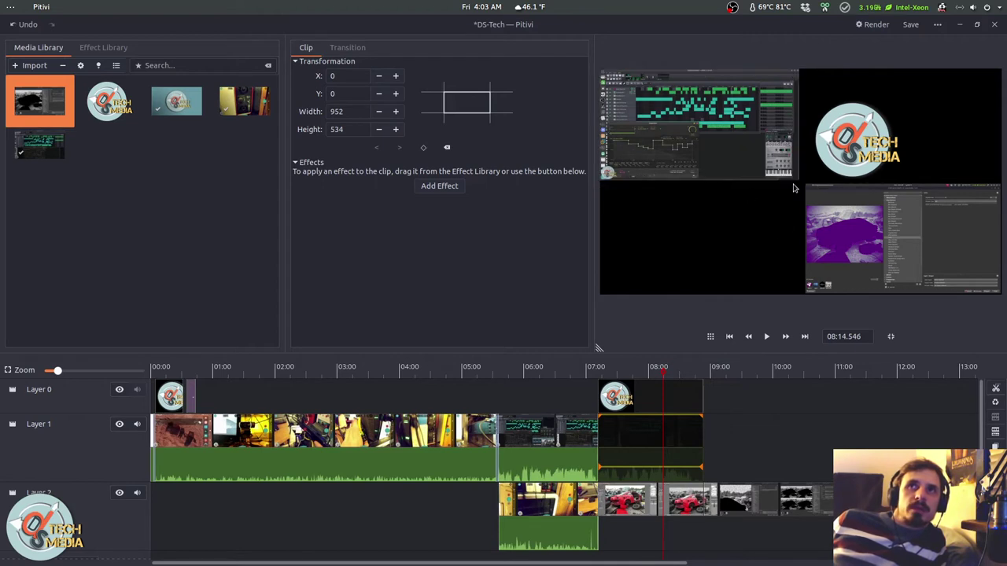
- Disable the White Balance effect on the first Layer 1 clip and preview the logo animation asset
click(304, 442)
click(329, 174)
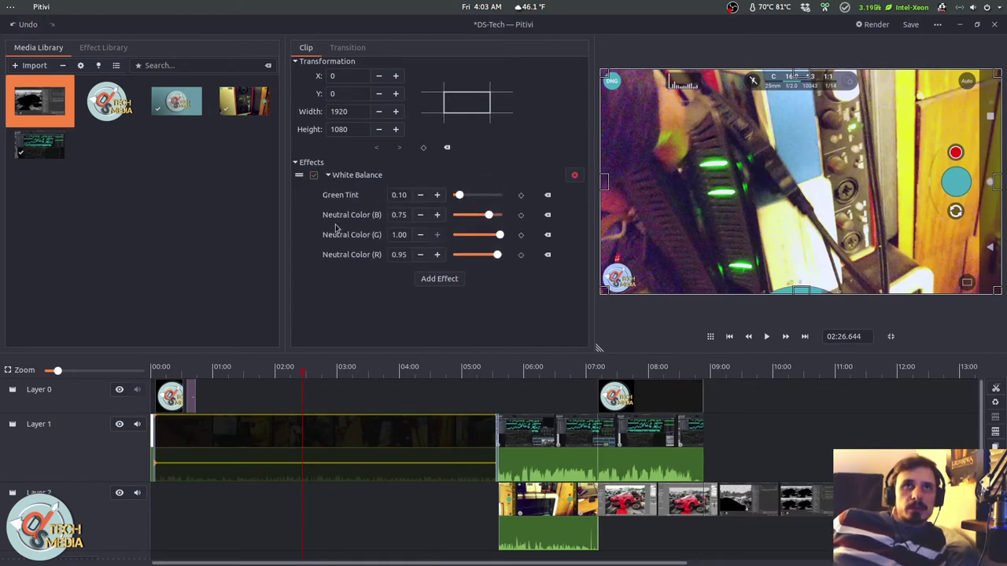
click(311, 178)
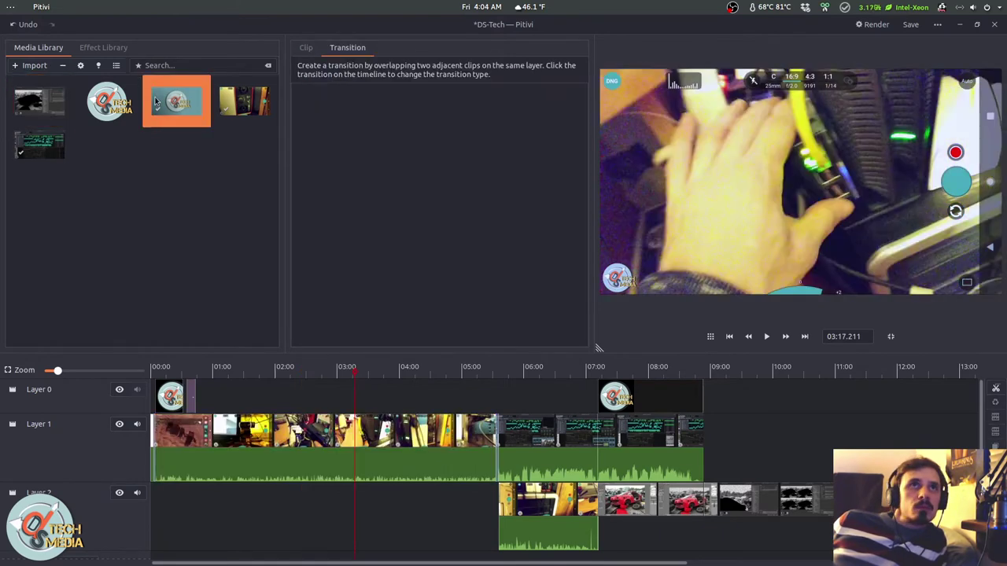
double_click(176, 102)
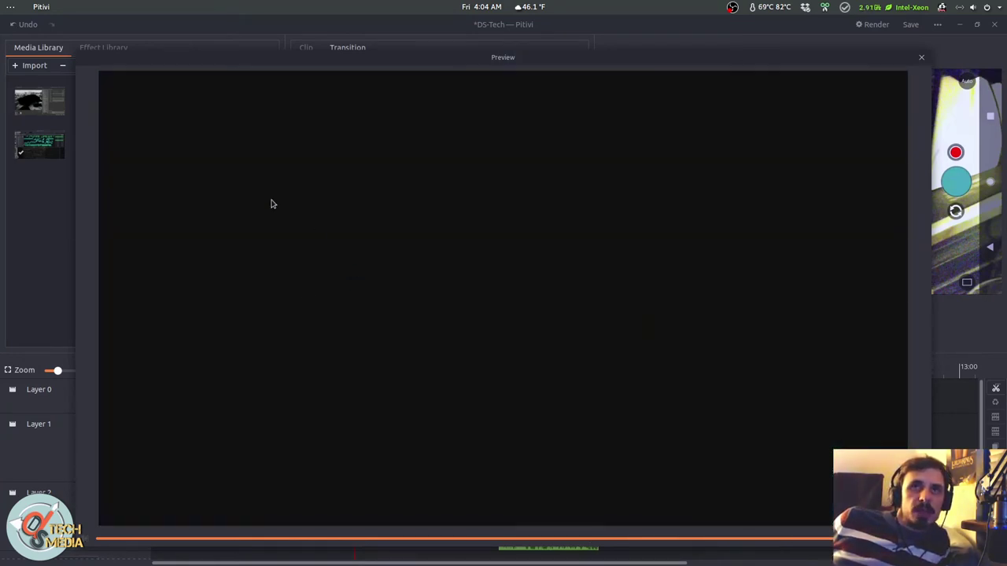
- Close the logo preview and preview the GIMP filter recording, skipping ahead to the Bokeh filter part
key(Escape)
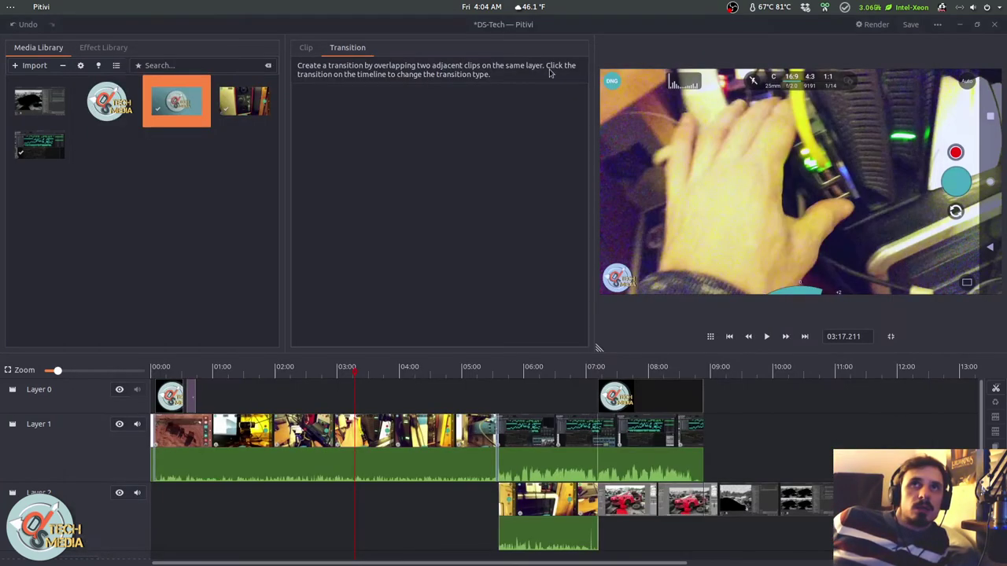
double_click(63, 108)
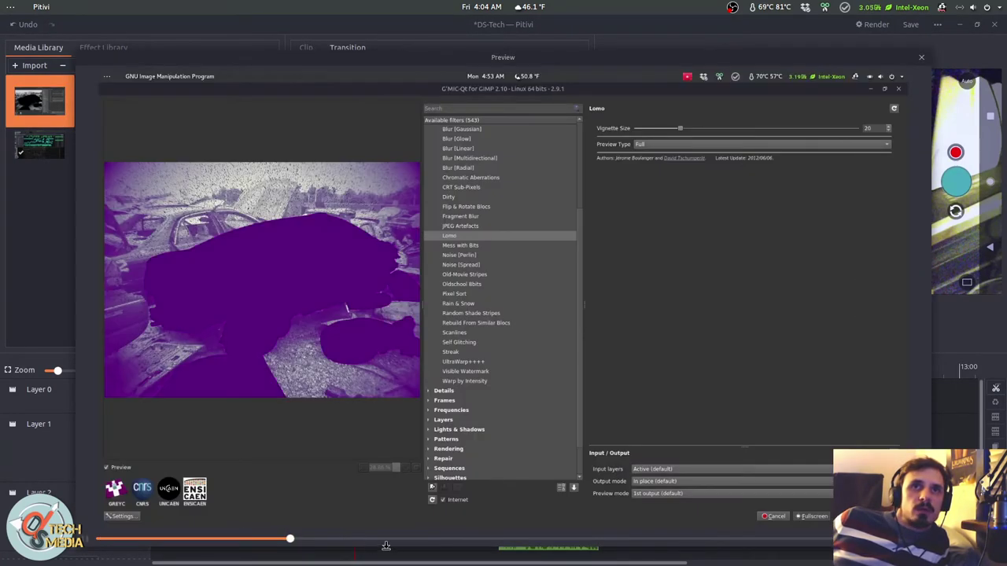
click(427, 539)
click(556, 539)
click(717, 539)
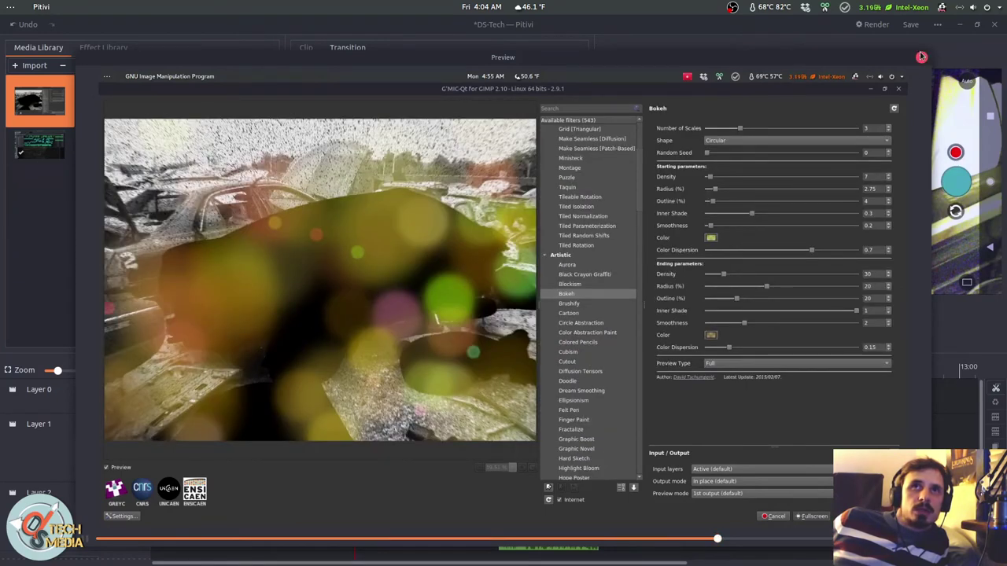
click(921, 57)
- Preview the LMMS recording, jumping ahead twice before closing it
double_click(39, 143)
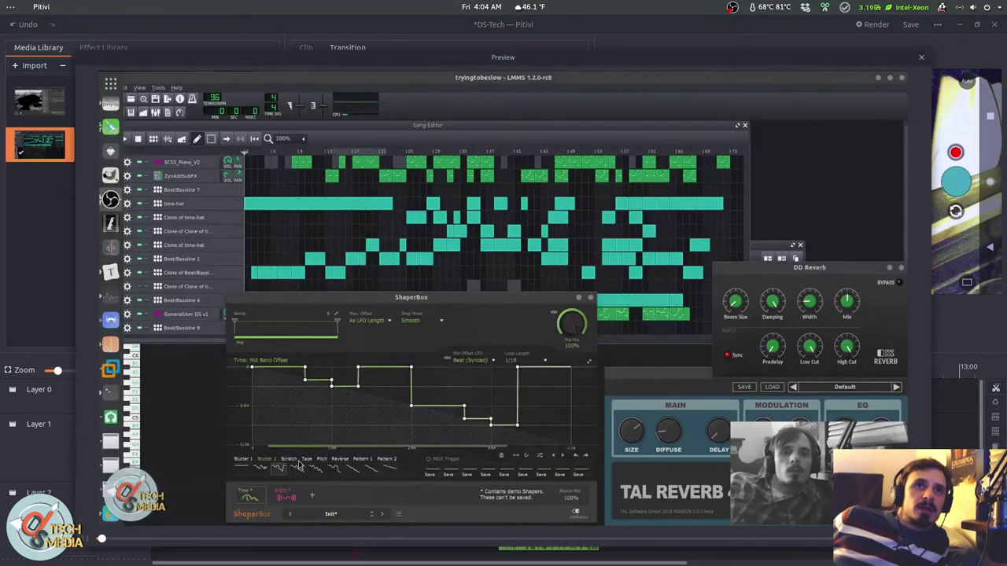
click(291, 539)
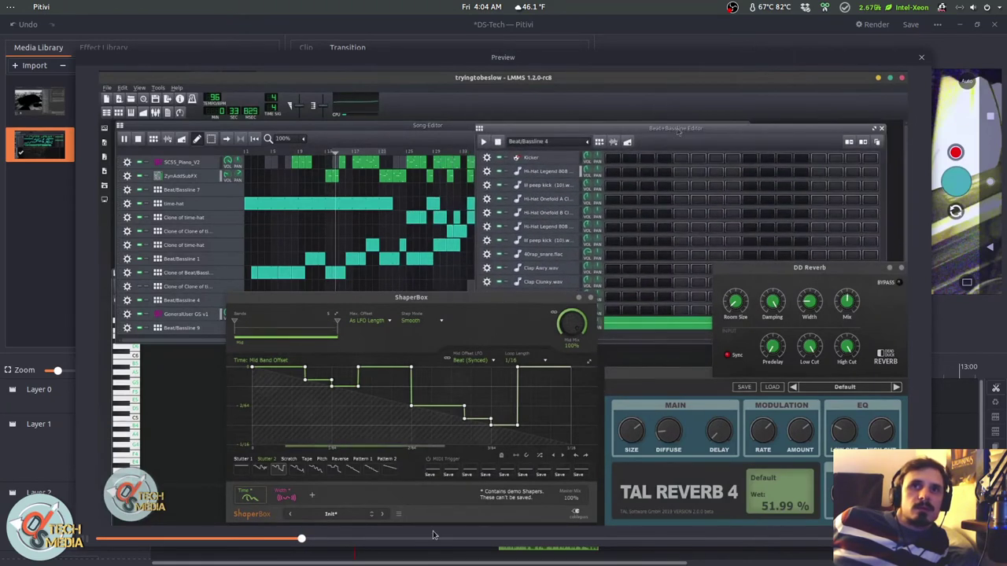
click(450, 538)
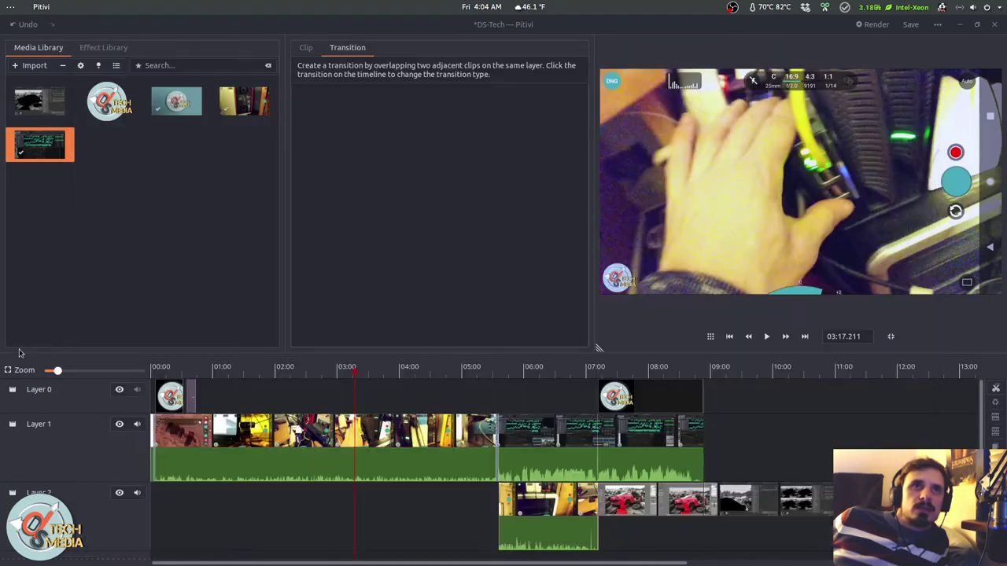
key(Escape)
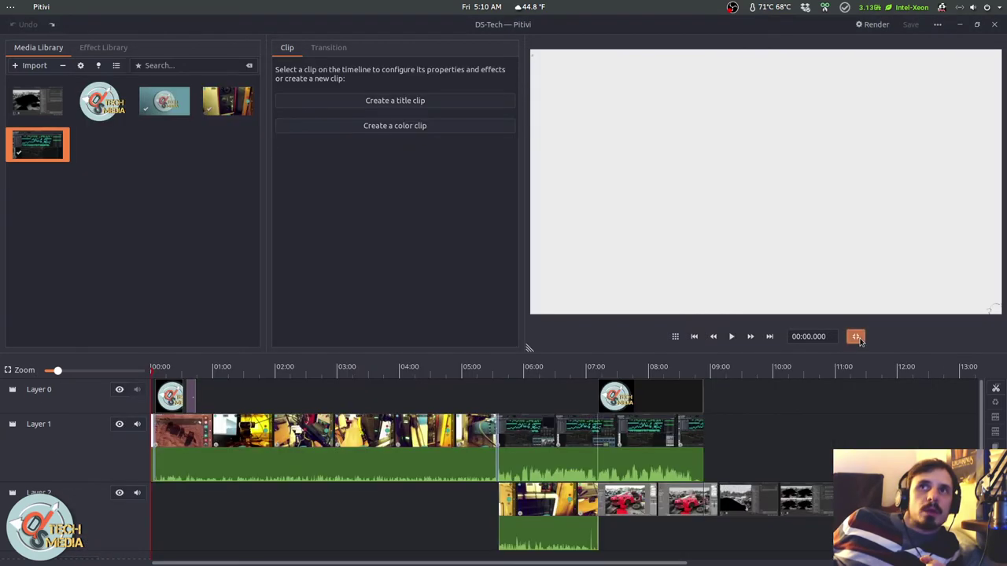
- Undock the viewer and turn on the 3-by-3 and diagonal composition guides
click(856, 338)
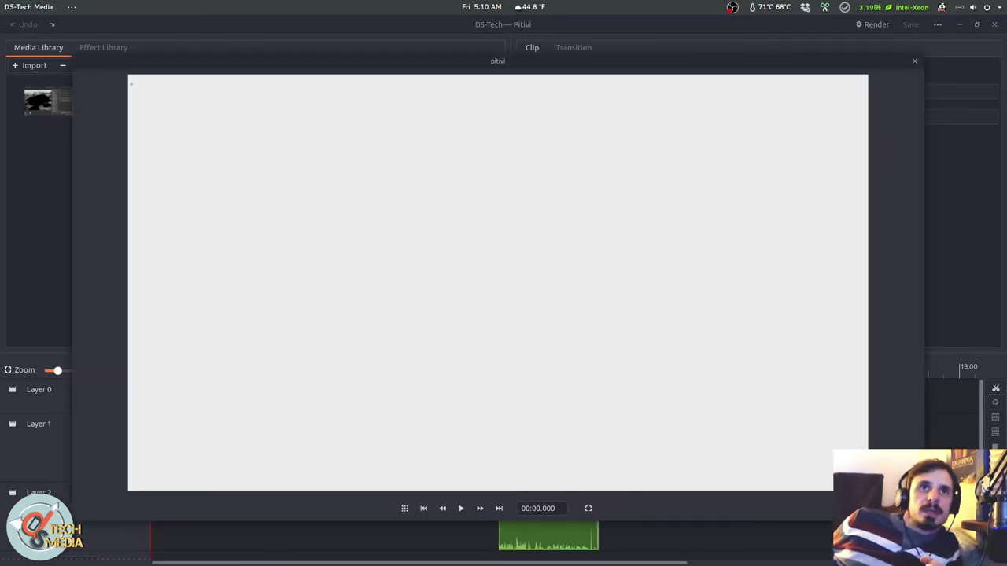
click(289, 552)
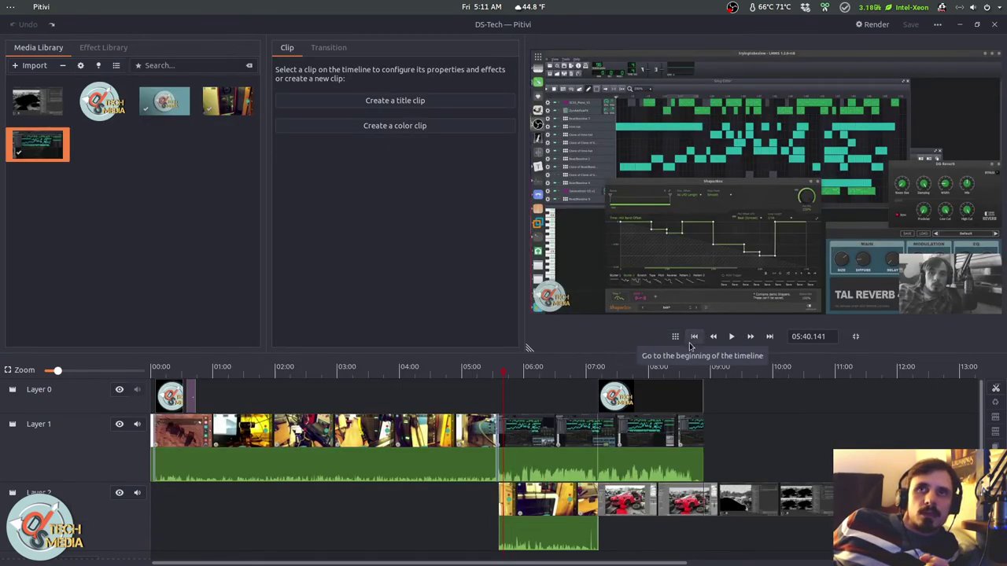
click(676, 338)
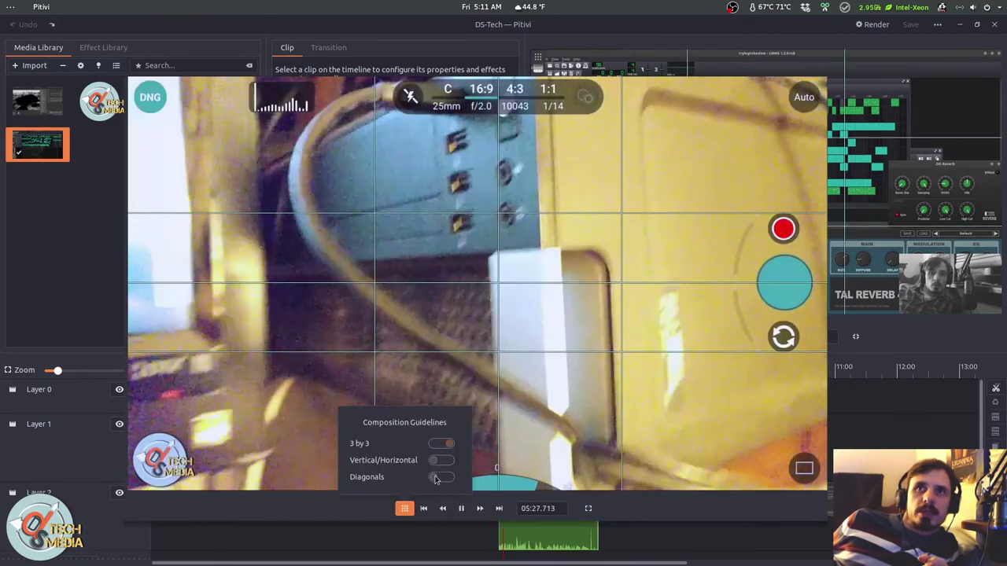
click(438, 476)
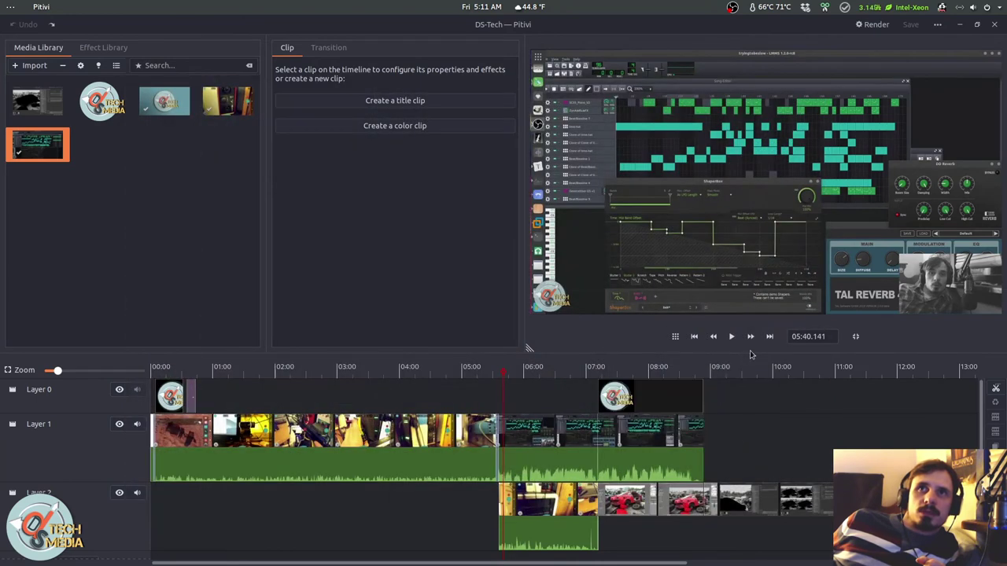
- Set the playhead to 05:40.146 in the timecode field
click(810, 336)
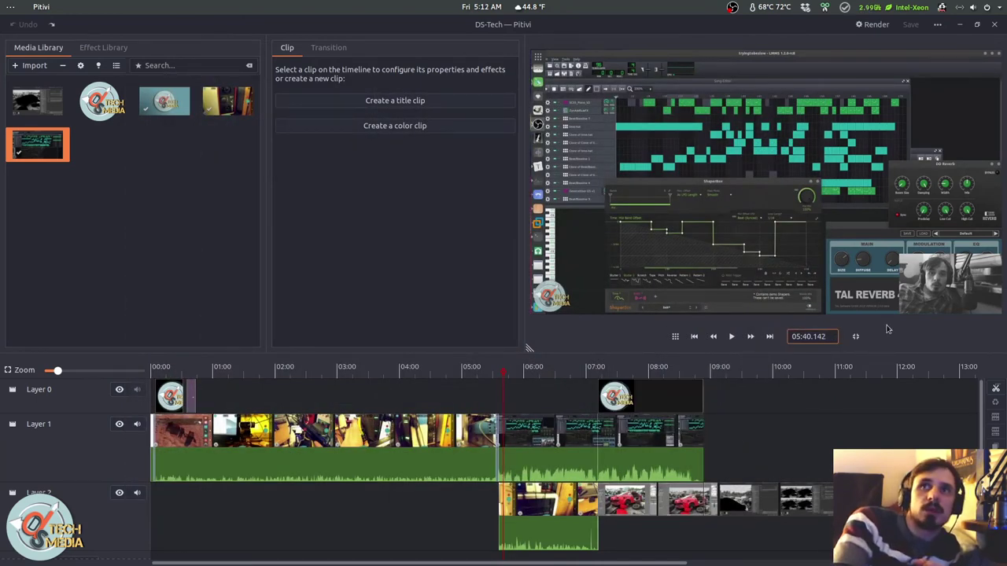
key(BackSpace)
text(6)
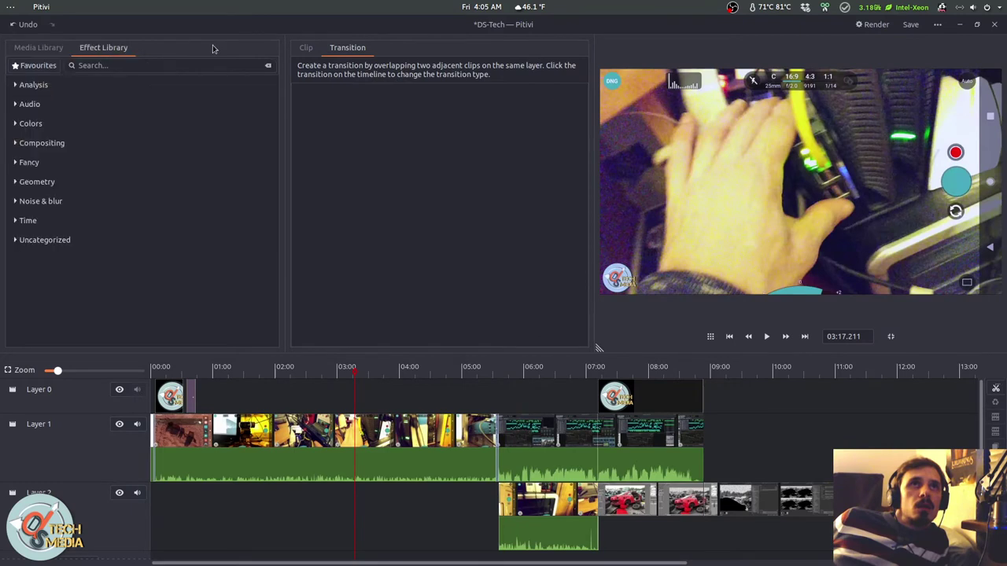
- Float the effect library and the viewer as separate windows, then dock both back
drag(151, 64, 93, 52)
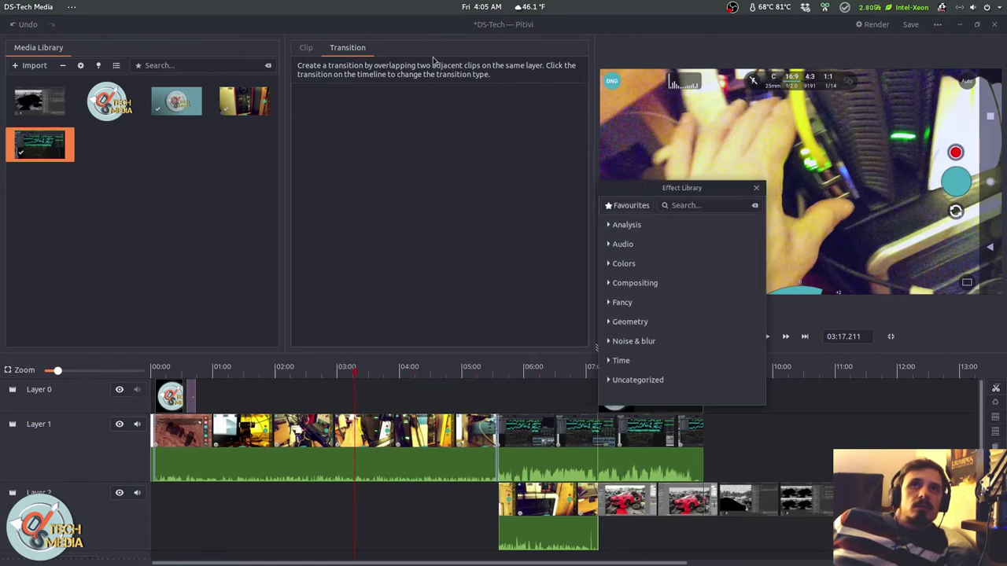
drag(443, 58, 156, 207)
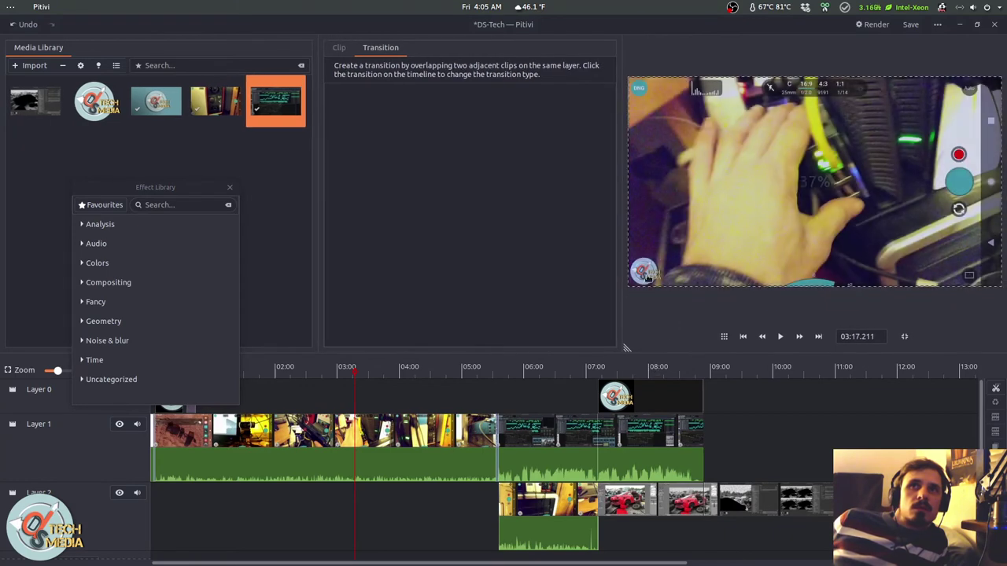
click(904, 336)
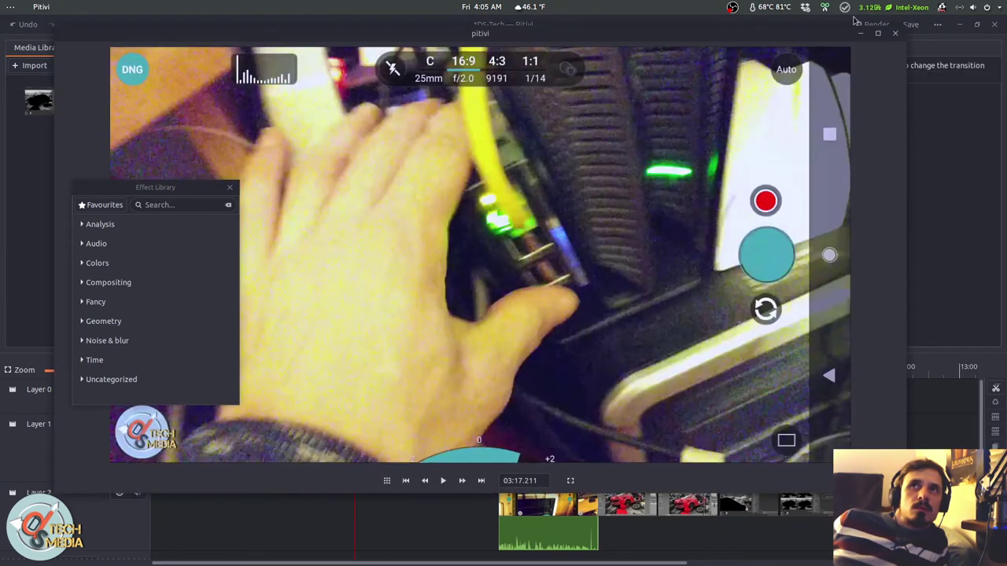
drag(574, 45, 590, 71)
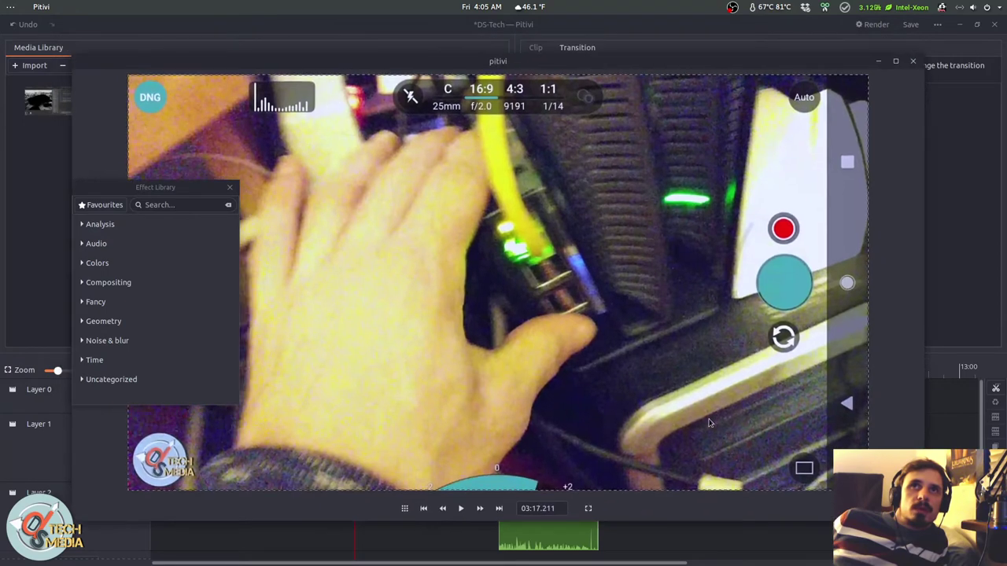
key(alt+F4)
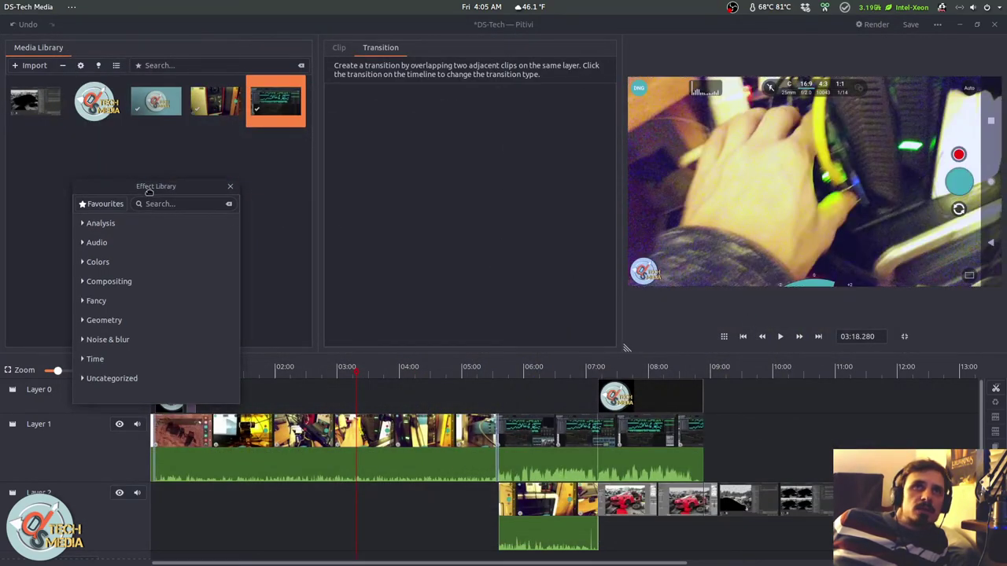
drag(147, 192, 415, 165)
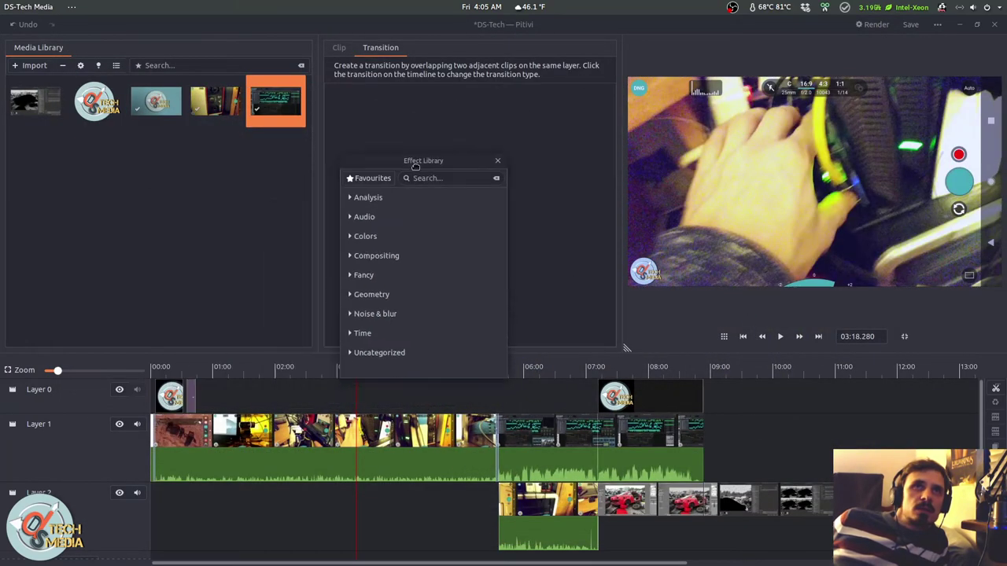
click(497, 161)
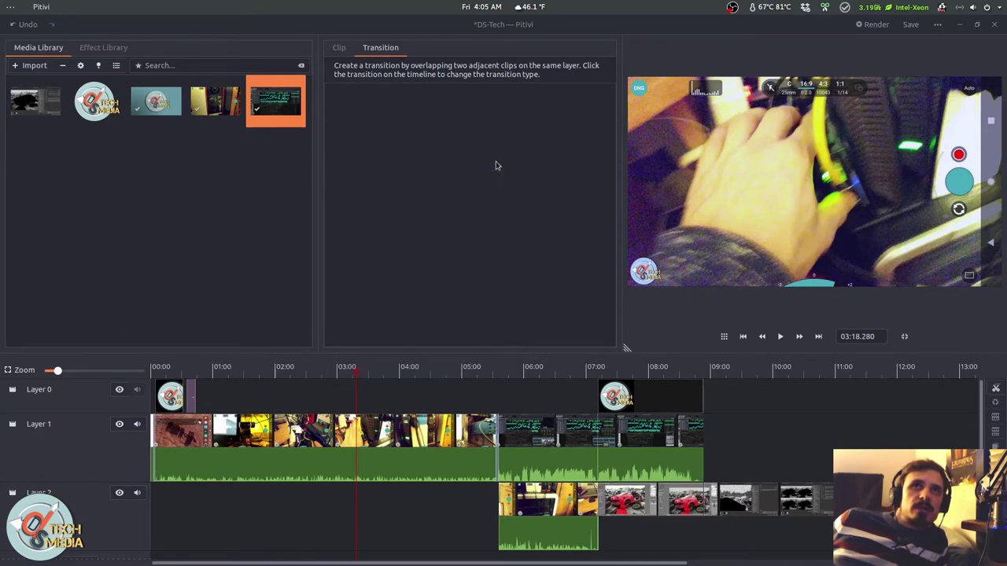
- Browse the effect categories, expanding Noise & blur and Analysis
click(112, 49)
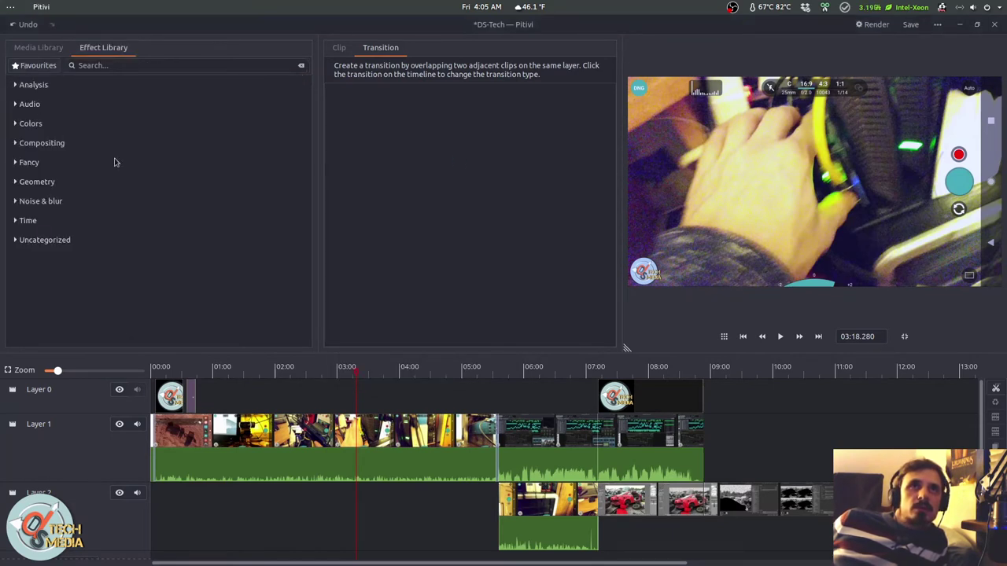
click(34, 203)
click(34, 203)
click(34, 203)
scroll(176, 240, down, 6)
scroll(176, 239, down, 5)
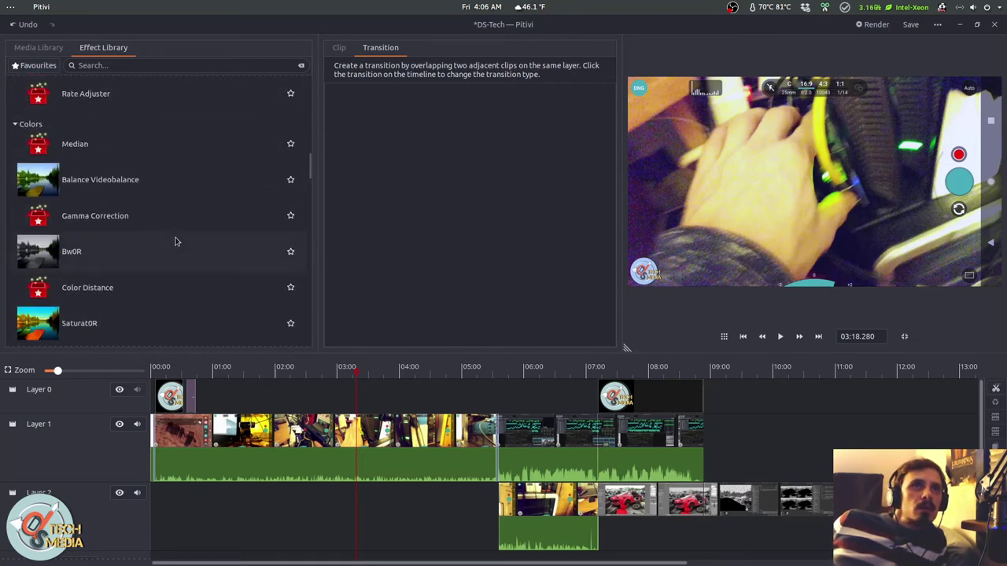
drag(311, 174, 297, 81)
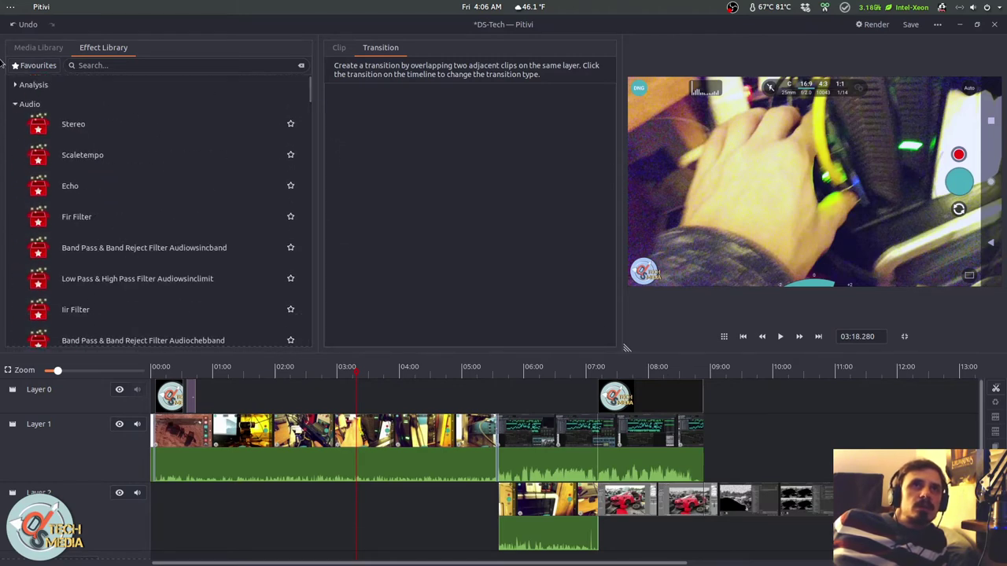
click(23, 85)
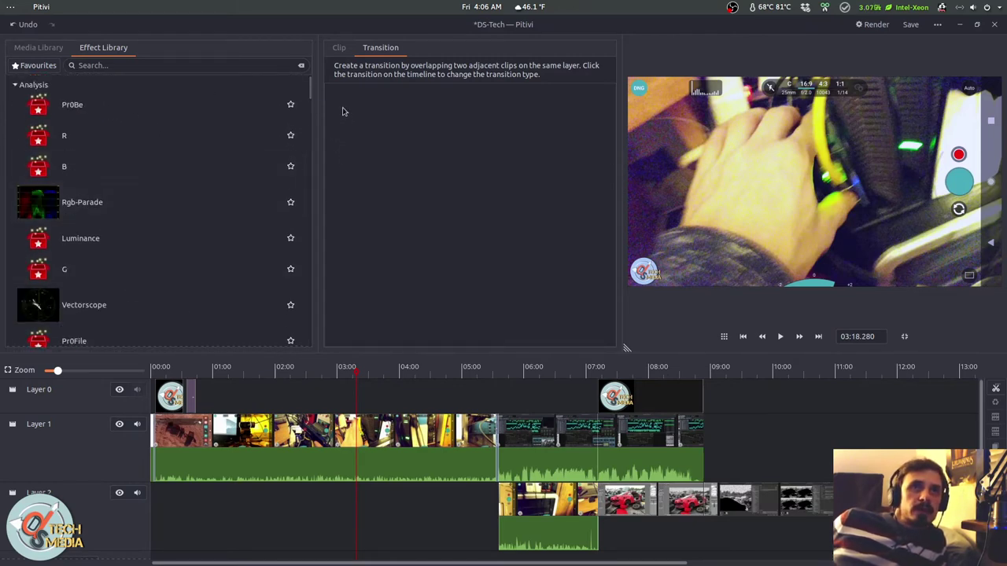
drag(308, 92, 330, 164)
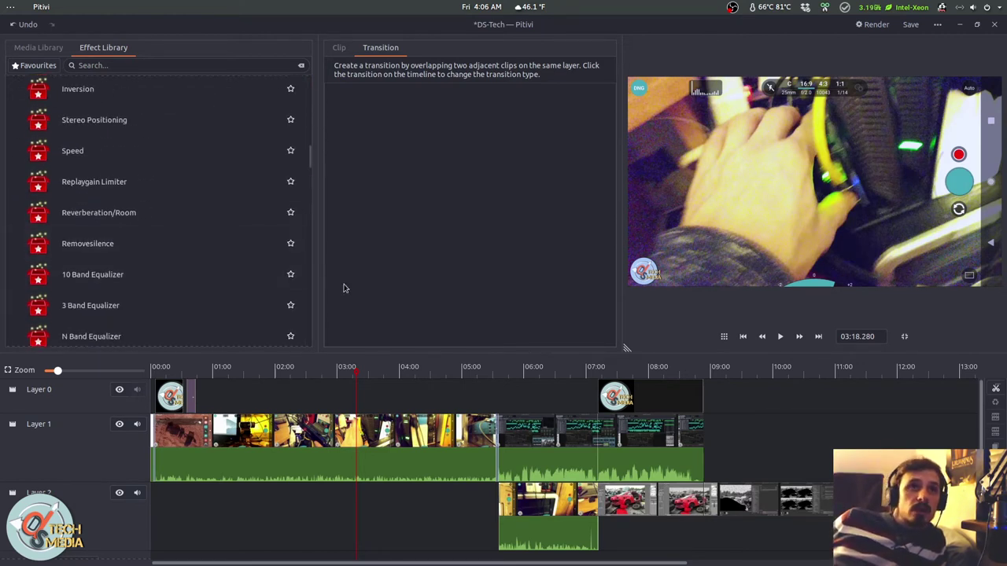
- Return to the media library and show the DS-Tech Media title's properties
scroll(196, 286, down, 5)
click(323, 52)
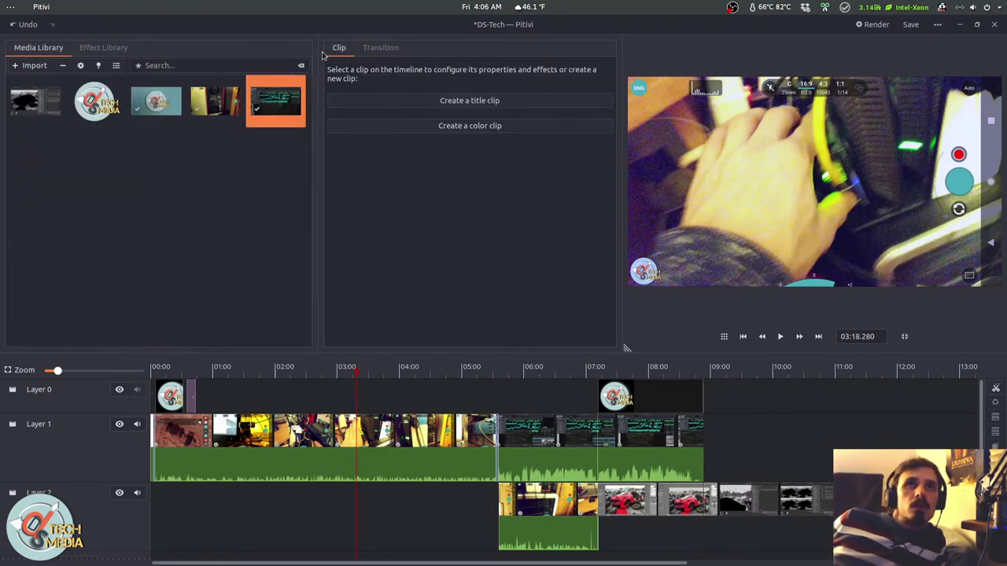
click(420, 384)
click(443, 416)
click(449, 432)
click(752, 393)
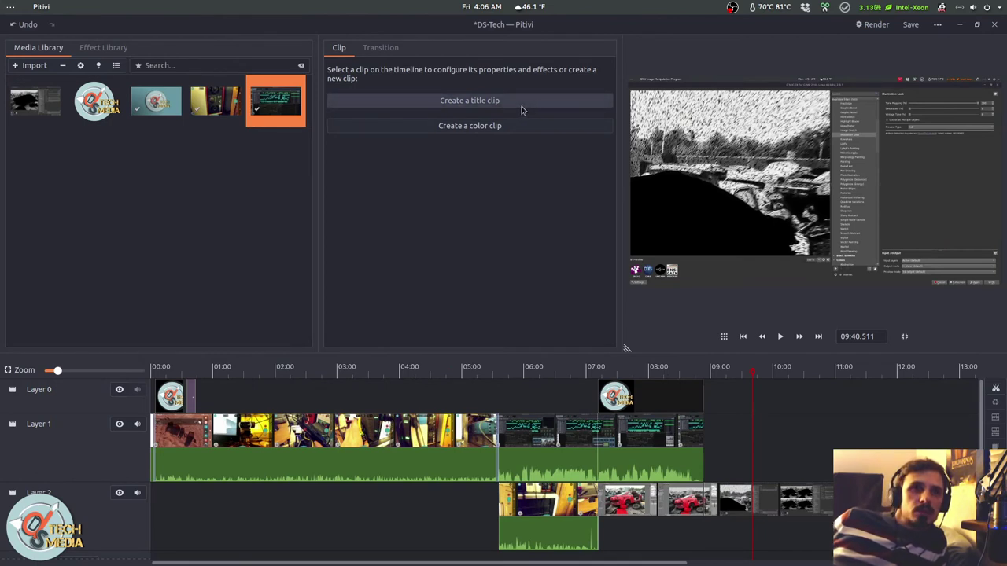
click(479, 100)
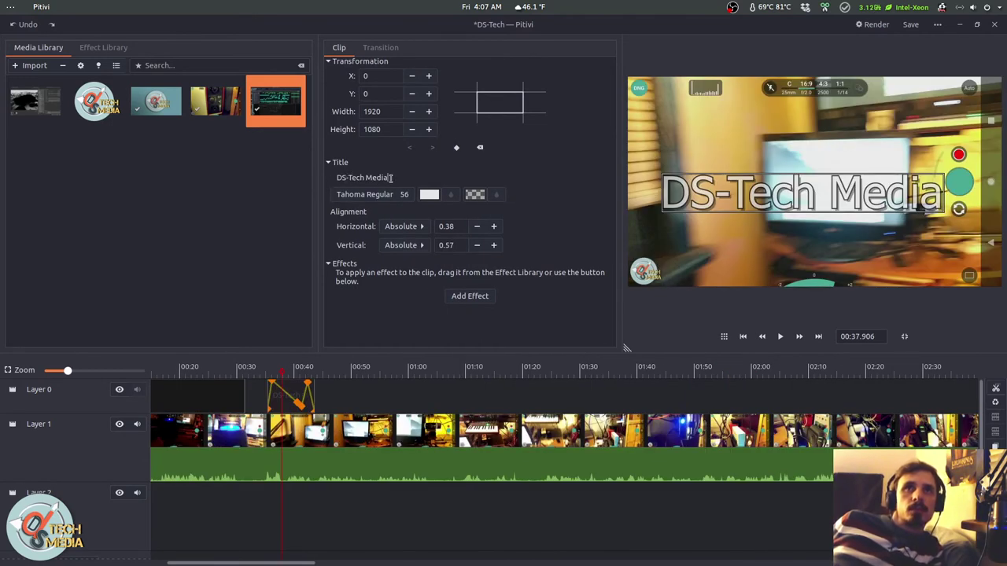
- Remove stray typed text from the title and leave its background transparent
text(asdfadf)
key(BackSpace)
key(BackSpace)
key(BackSpace)
key(BackSpace)
key(BackSpace)
key(BackSpace)
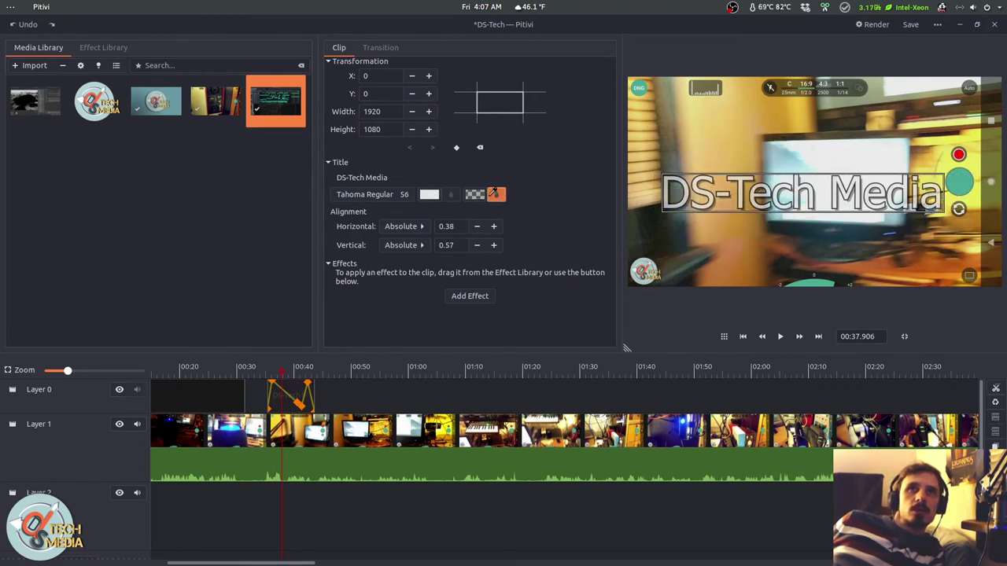
click(494, 195)
click(481, 197)
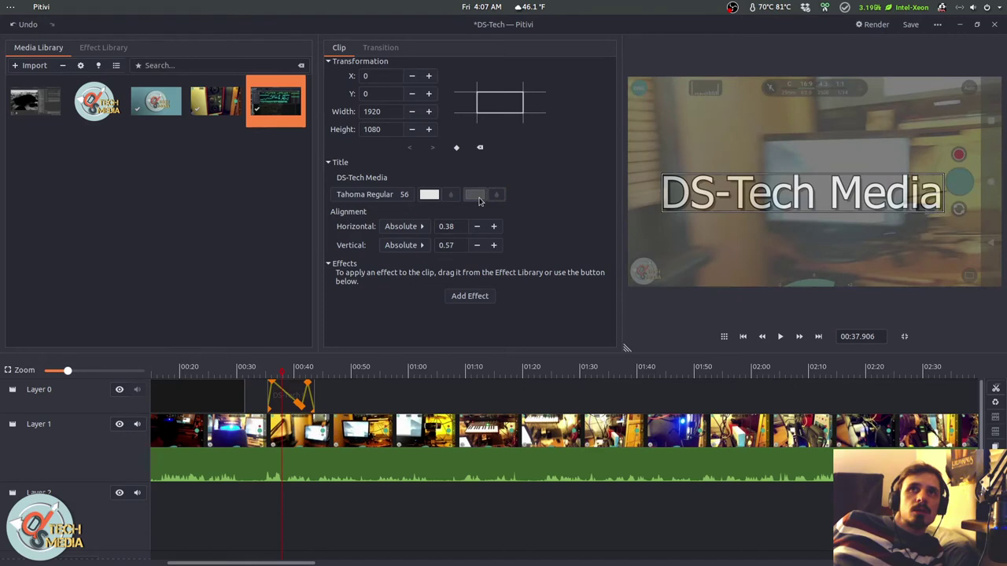
click(477, 198)
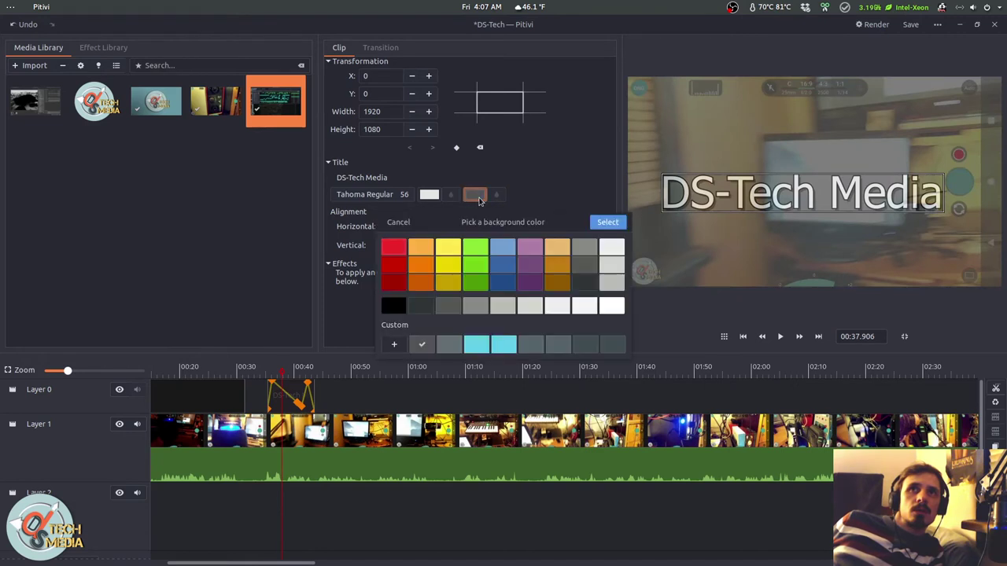
click(408, 225)
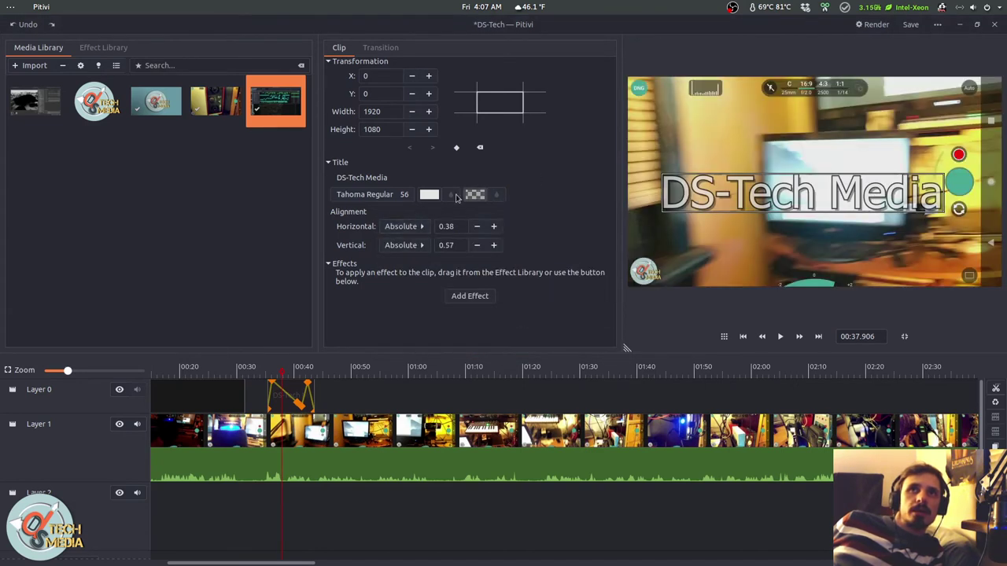
- Keep the title's text colour unchanged and its Tahoma Regular 56 font
click(427, 196)
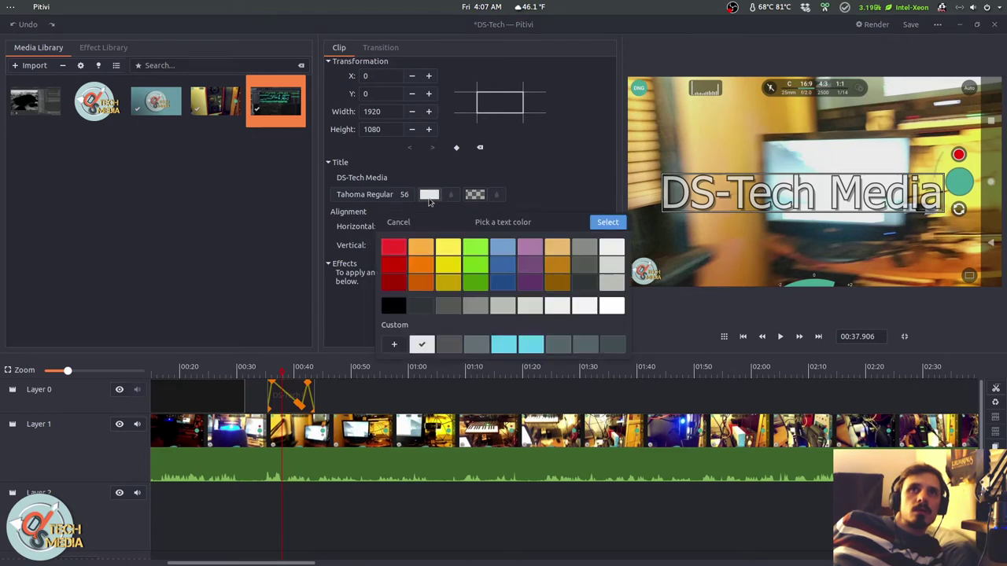
click(446, 194)
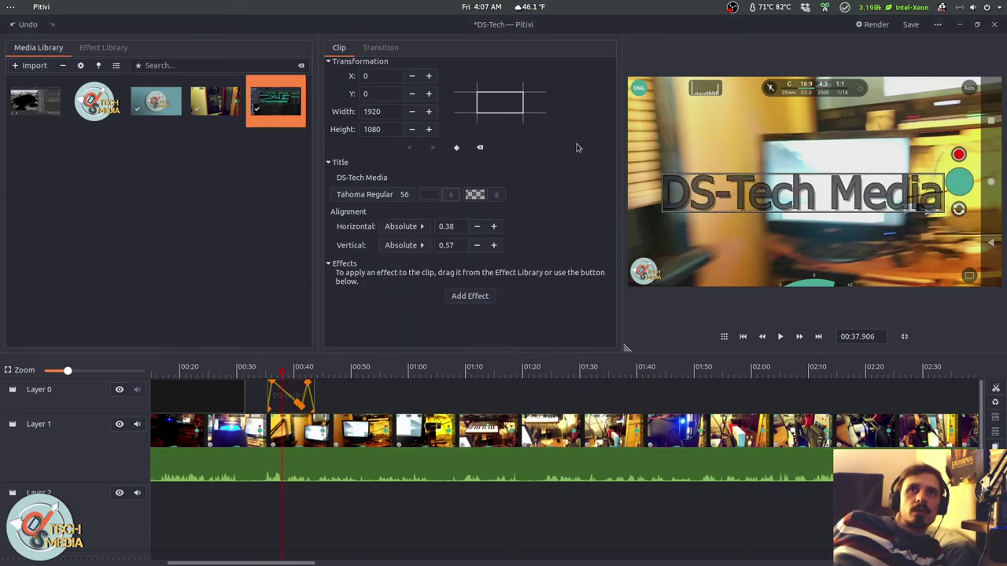
click(364, 194)
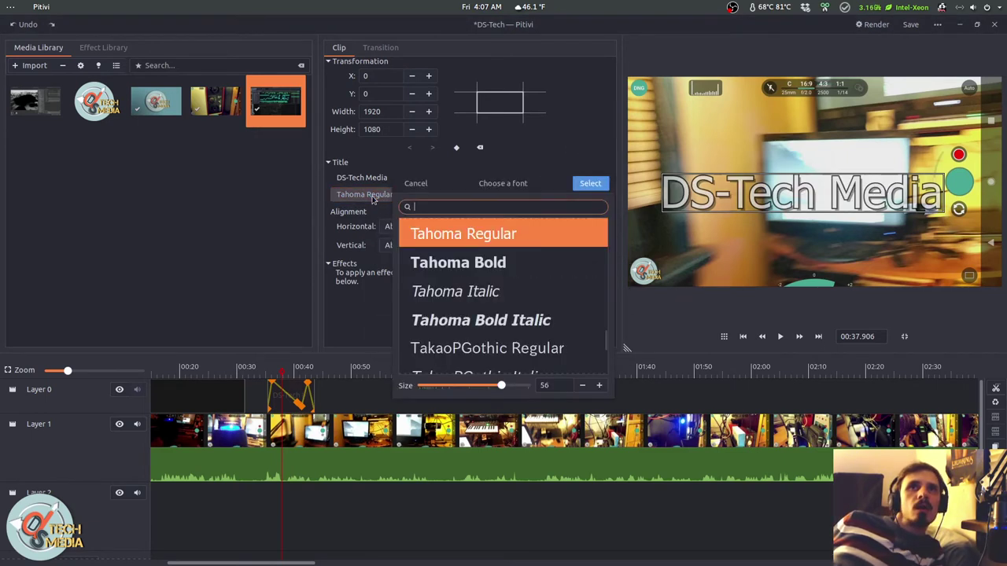
click(607, 353)
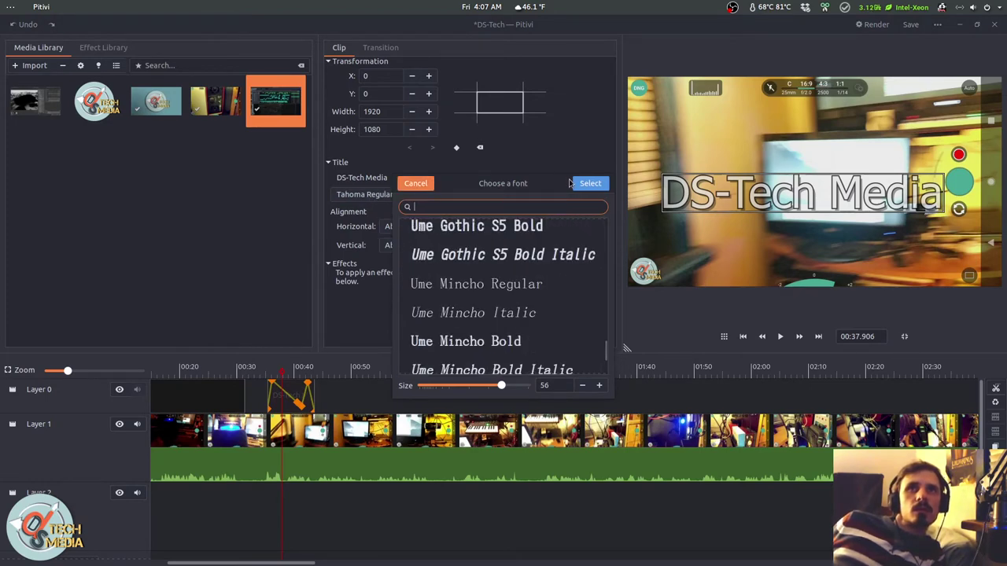
click(415, 182)
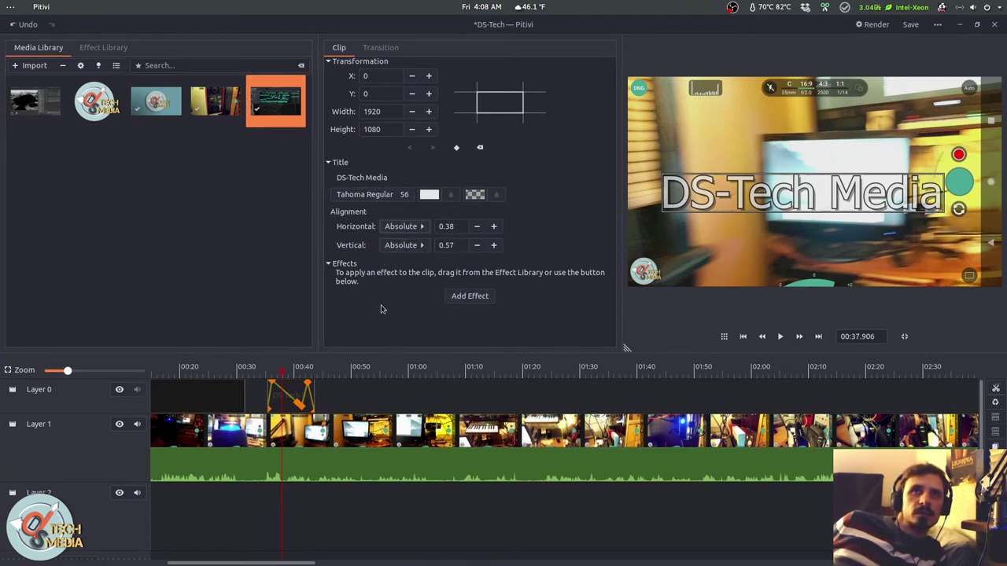
- Add a white colour clip on Layer 0 at 01:09
click(467, 395)
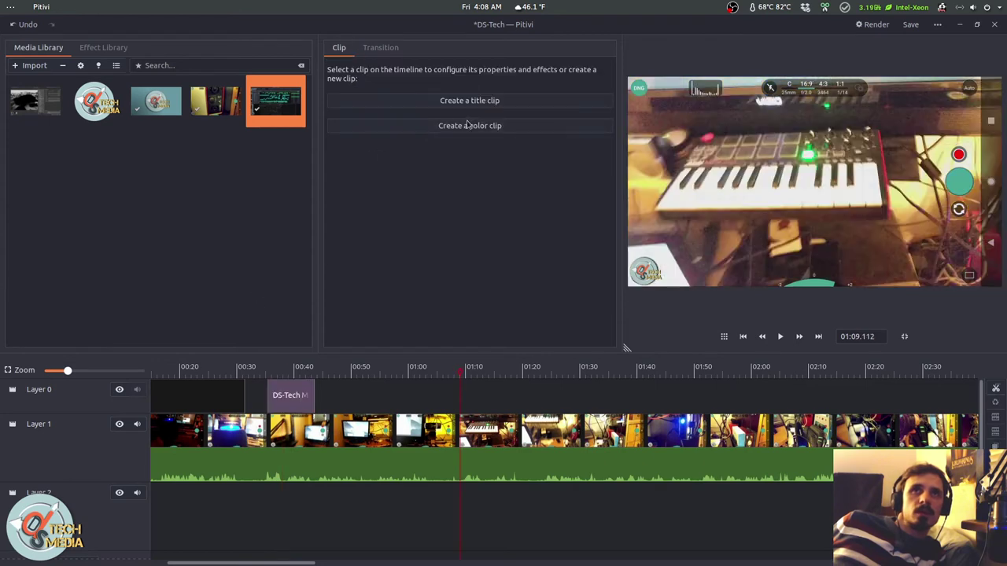
click(472, 126)
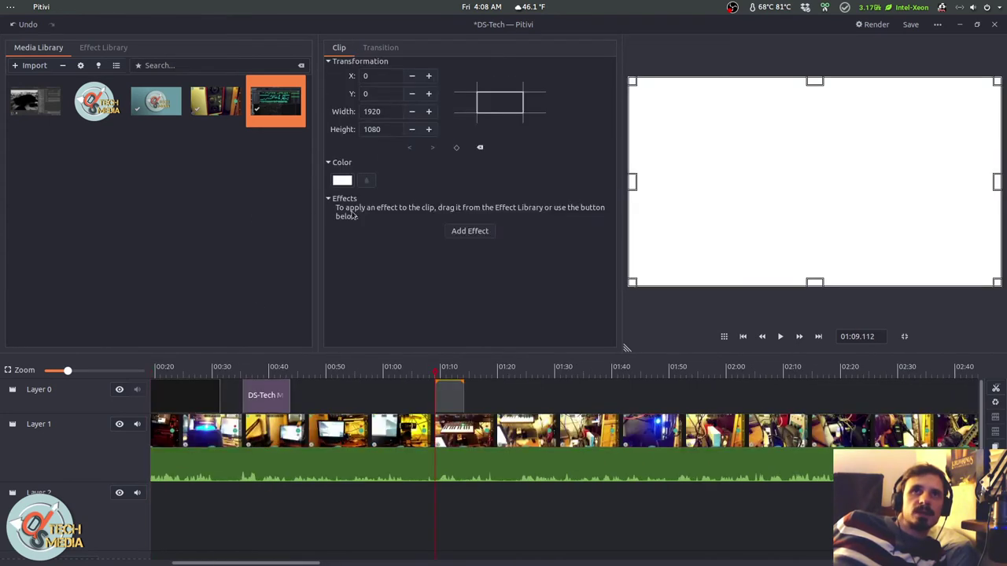
key(Delete)
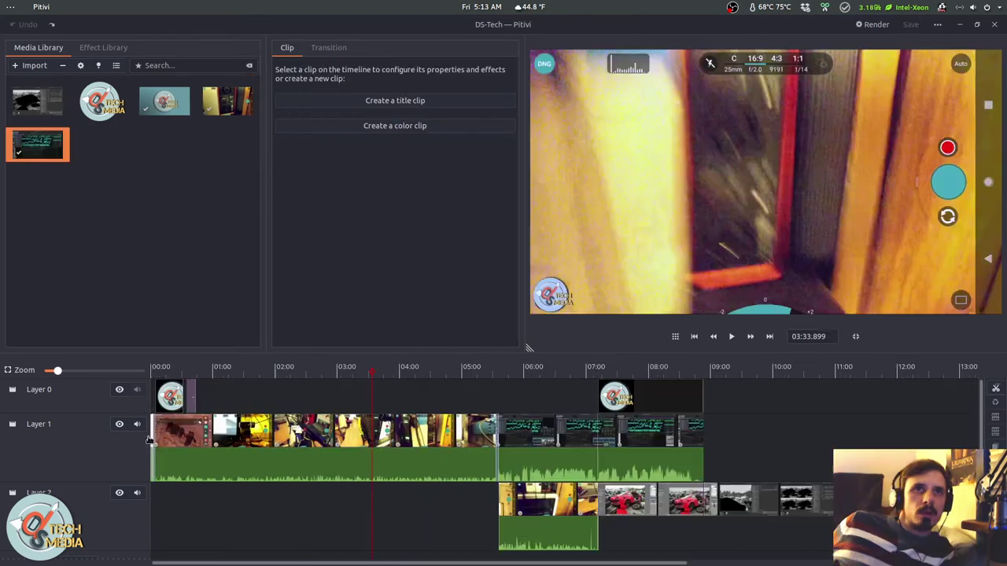
scroll(332, 446, up, 3)
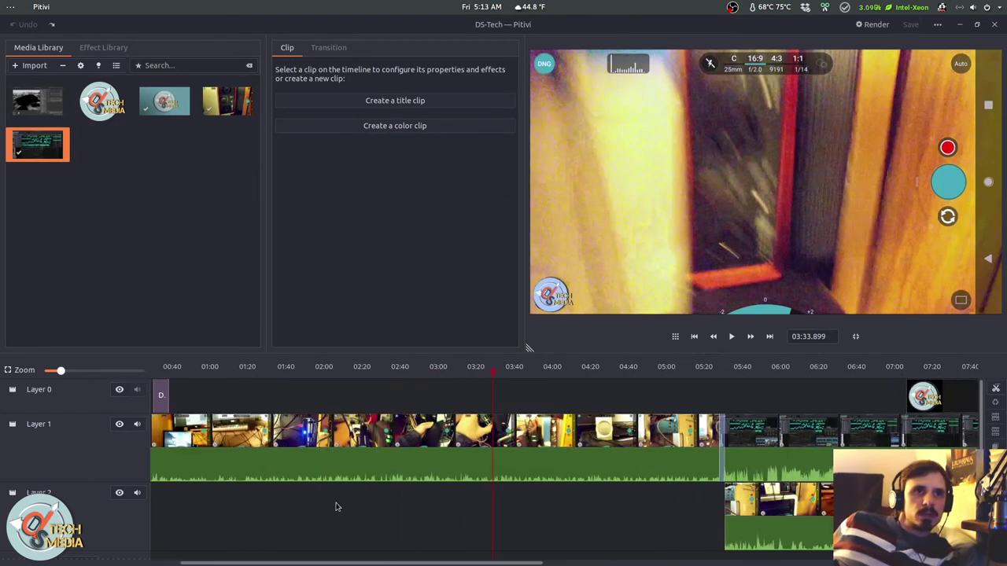
- Undo a stray volume keyframe, then select the DS-Tech Media title clip on Layer 0
click(357, 465)
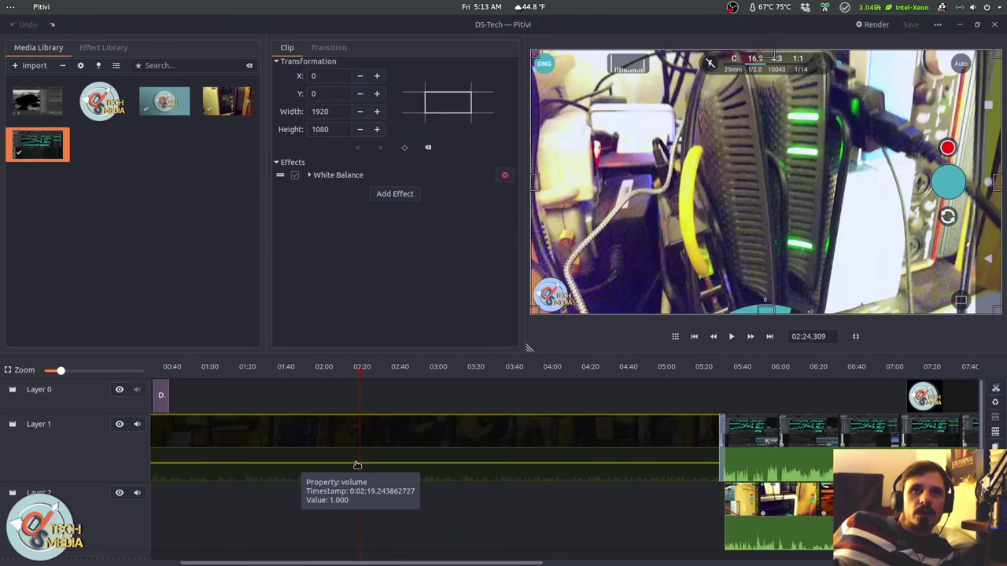
drag(357, 465, 478, 400)
key(ctrl+z)
key(ctrl+z)
key(ctrl+z)
click(411, 445)
click(747, 428)
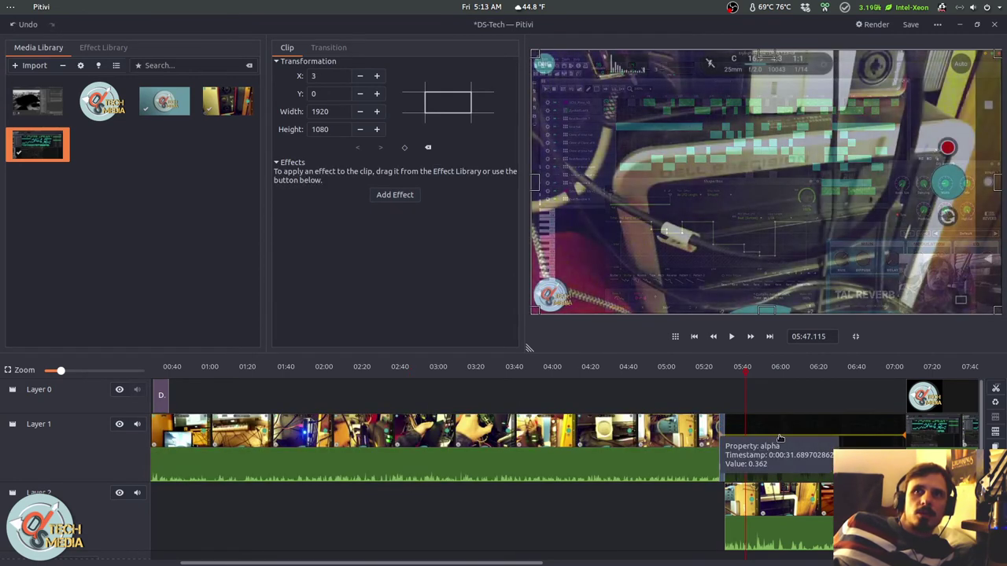
click(780, 404)
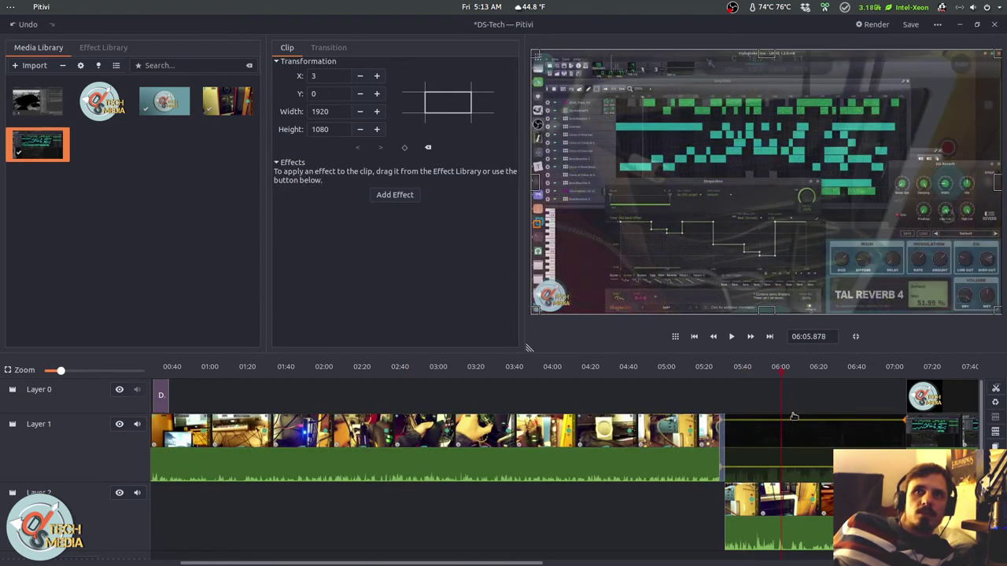
click(164, 395)
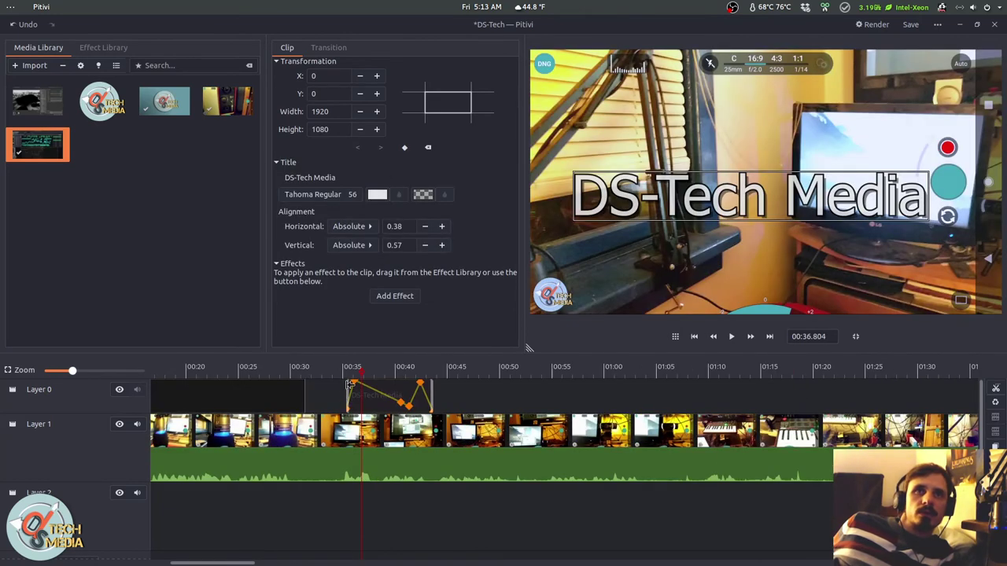
- Scrub through the title's fade-in and the footage up to about 01:17, then play it
drag(343, 380, 436, 412)
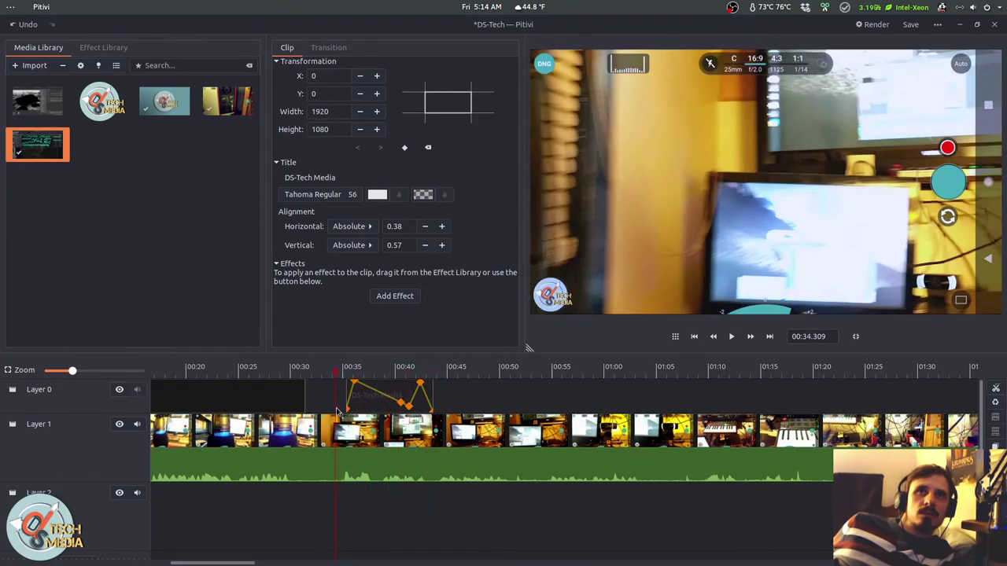
drag(584, 376, 650, 381)
scroll(670, 380, down, 3)
click(485, 378)
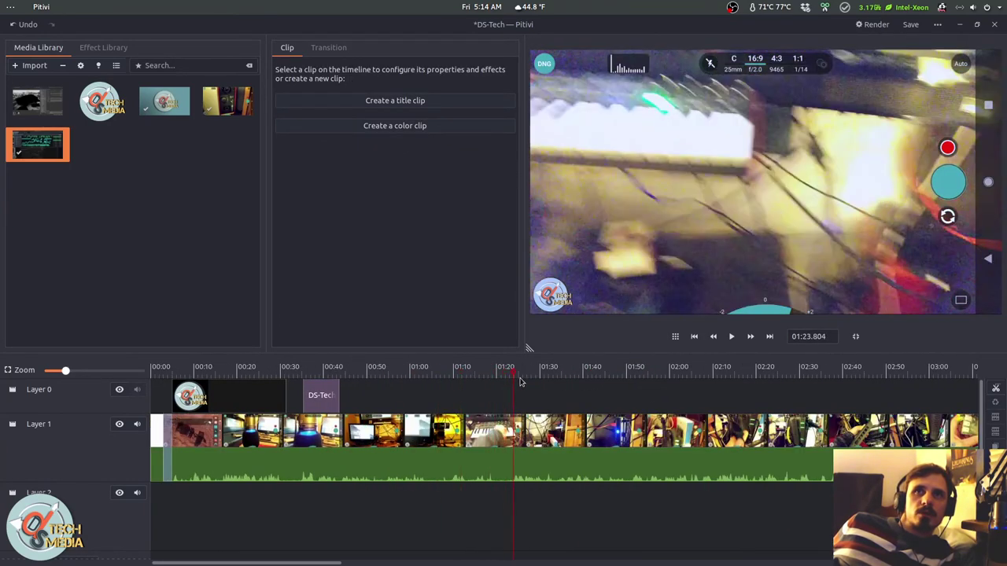
drag(717, 376, 442, 378)
key(space)
key(space)
- Select the opening crossfade and play back the logo-to-desert transition
click(203, 470)
scroll(219, 470, up, 5)
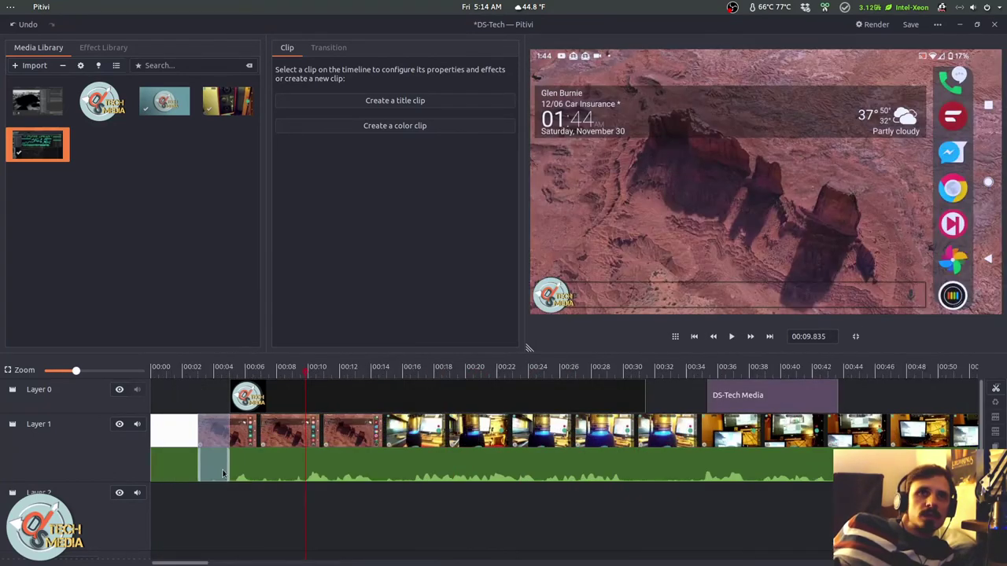
click(207, 431)
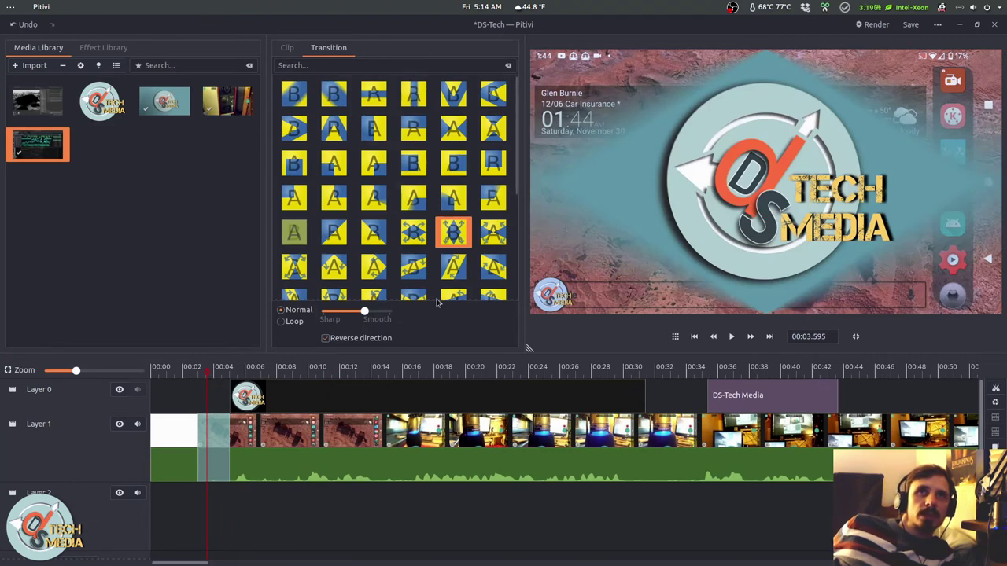
click(188, 400)
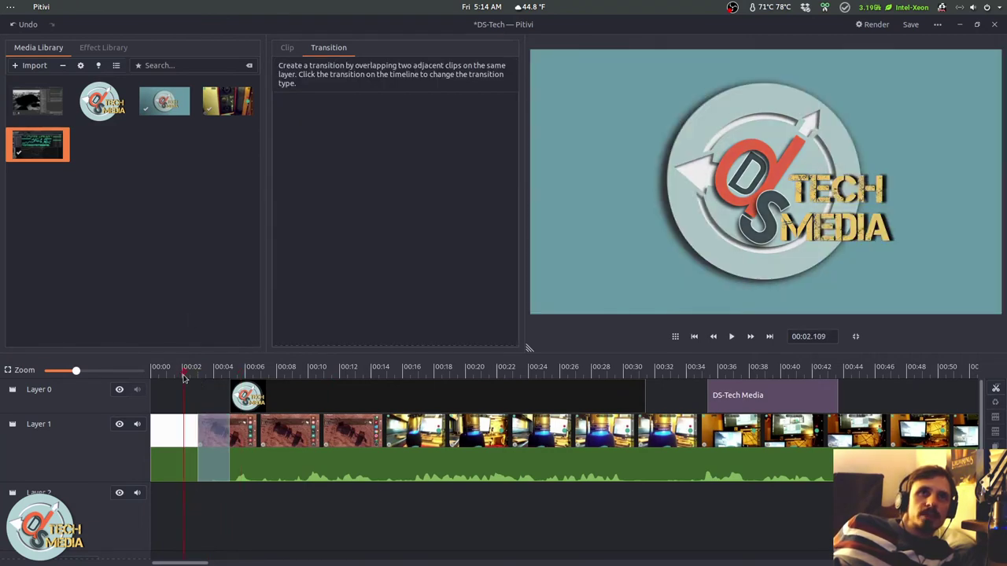
scroll(175, 521, down, 1)
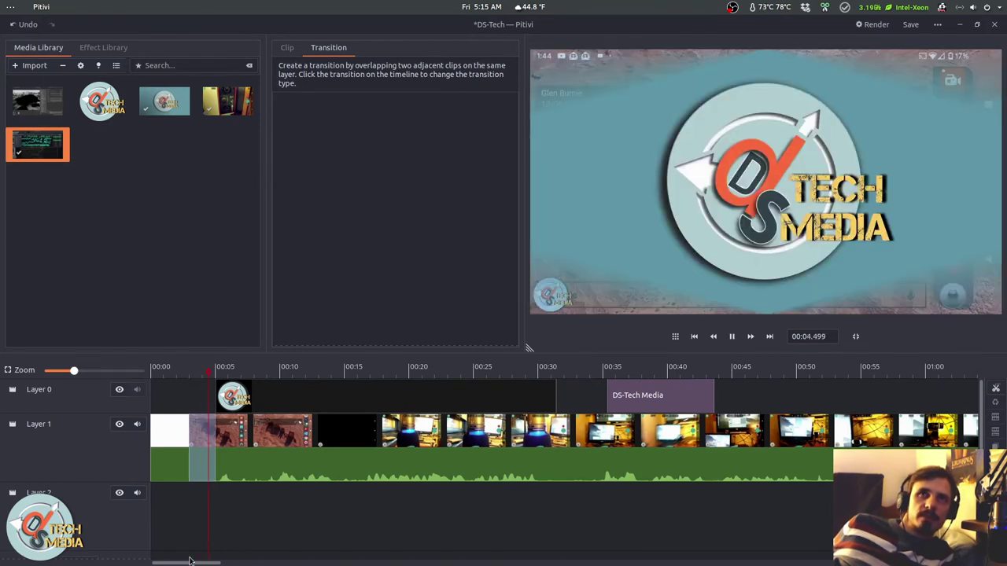
key(space)
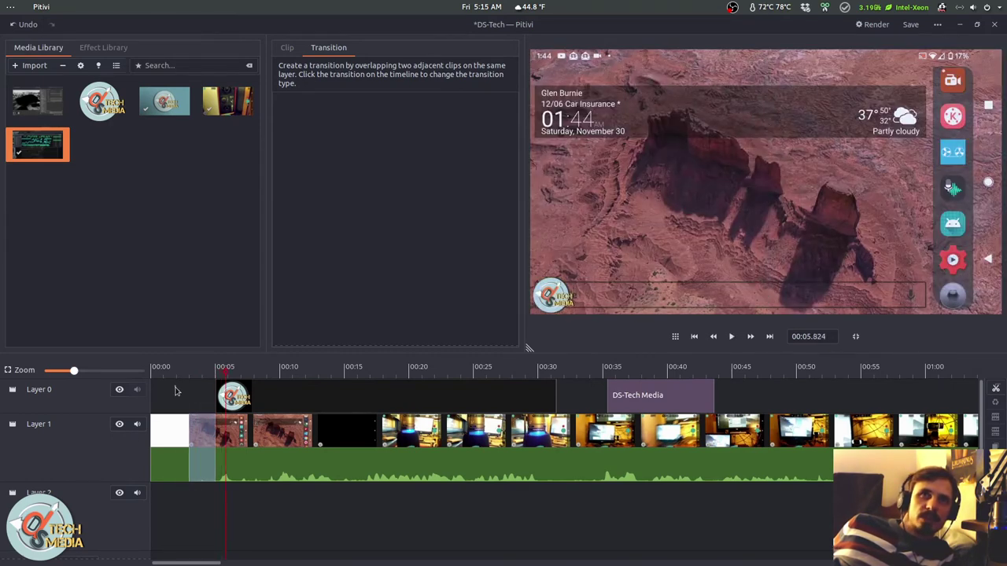
click(176, 391)
key(space)
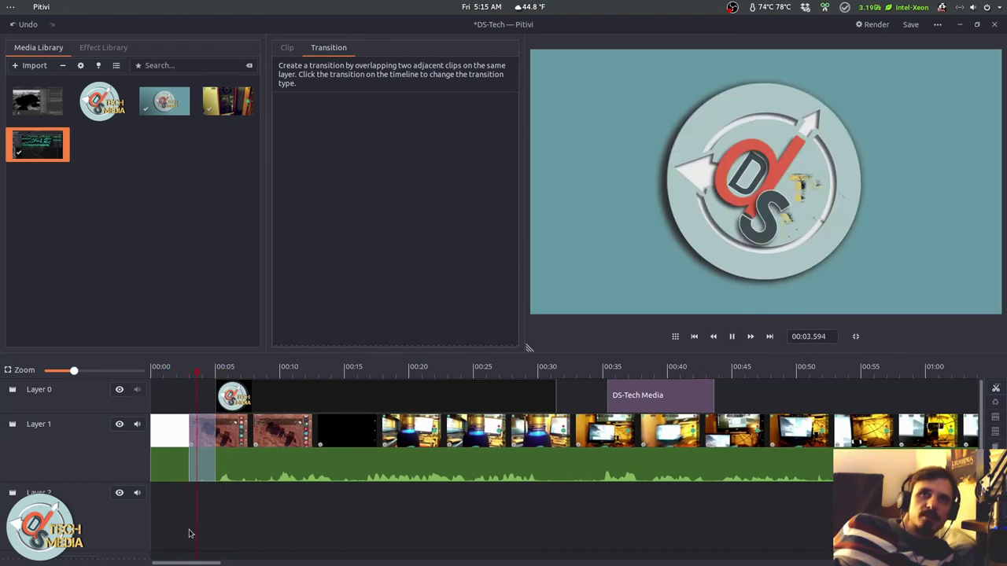
- Try several wipe patterns for the opening transition and apply a different one
click(193, 441)
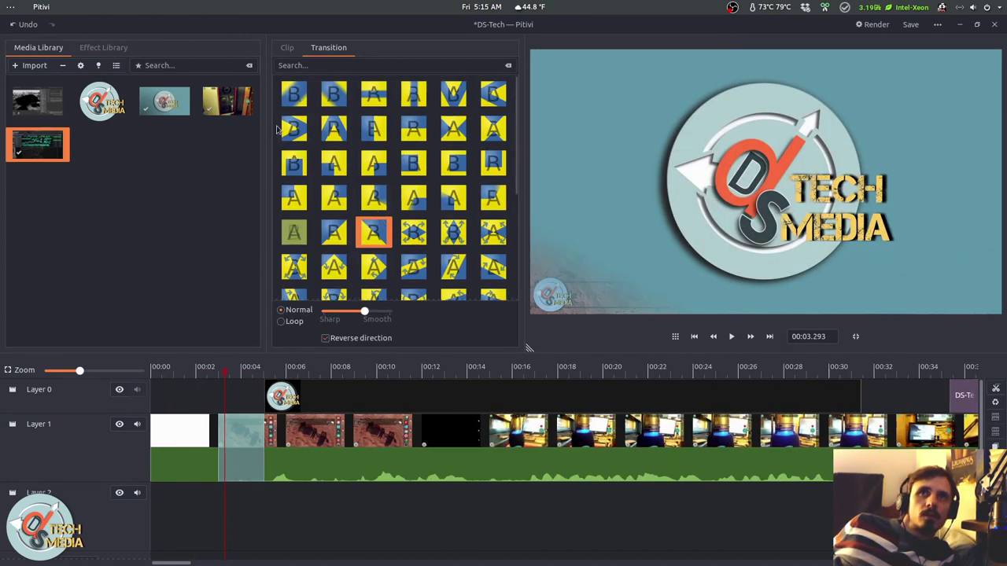
scroll(400, 180, down, 3)
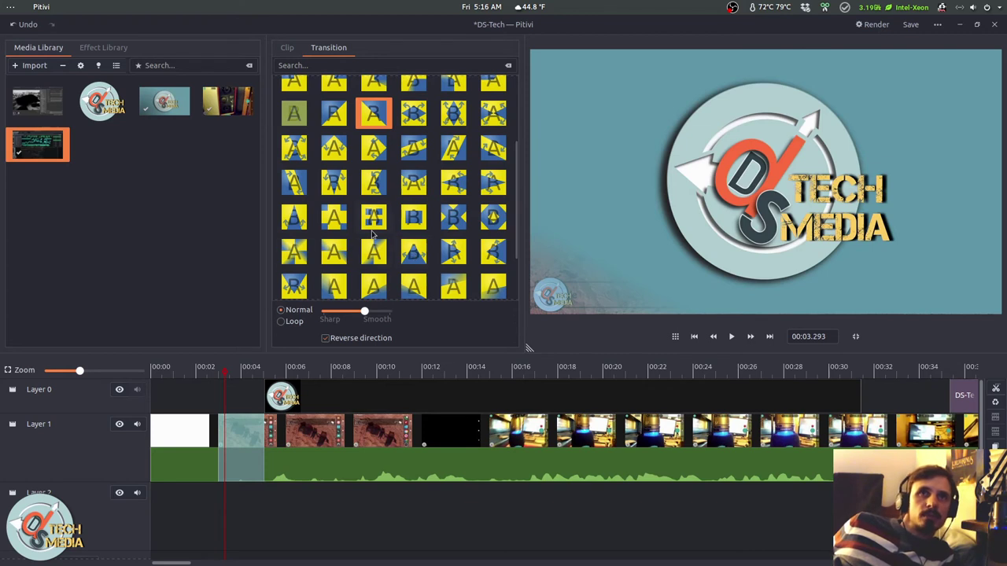
click(405, 259)
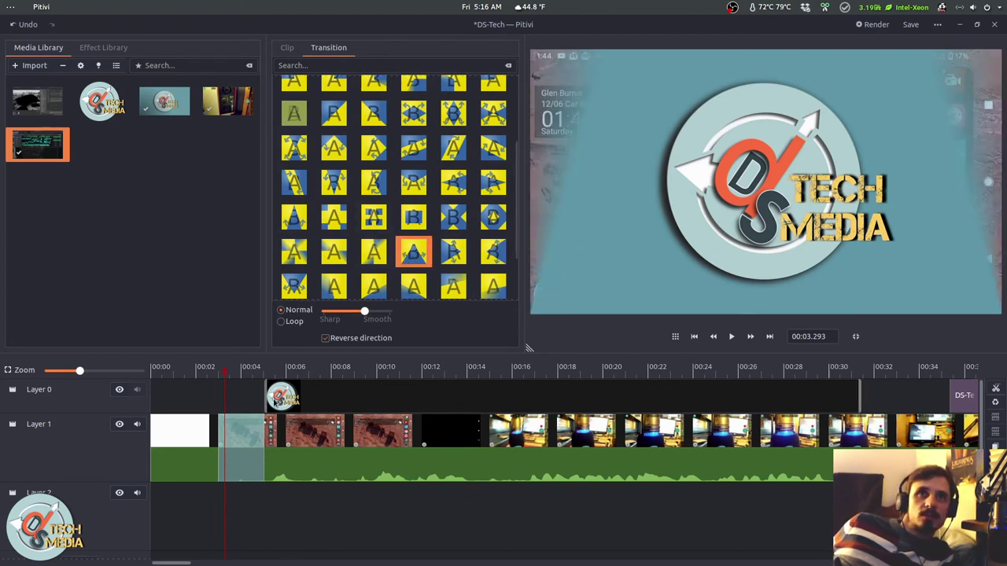
click(502, 184)
scroll(504, 184, up, 2)
scroll(504, 185, up, 1)
click(499, 174)
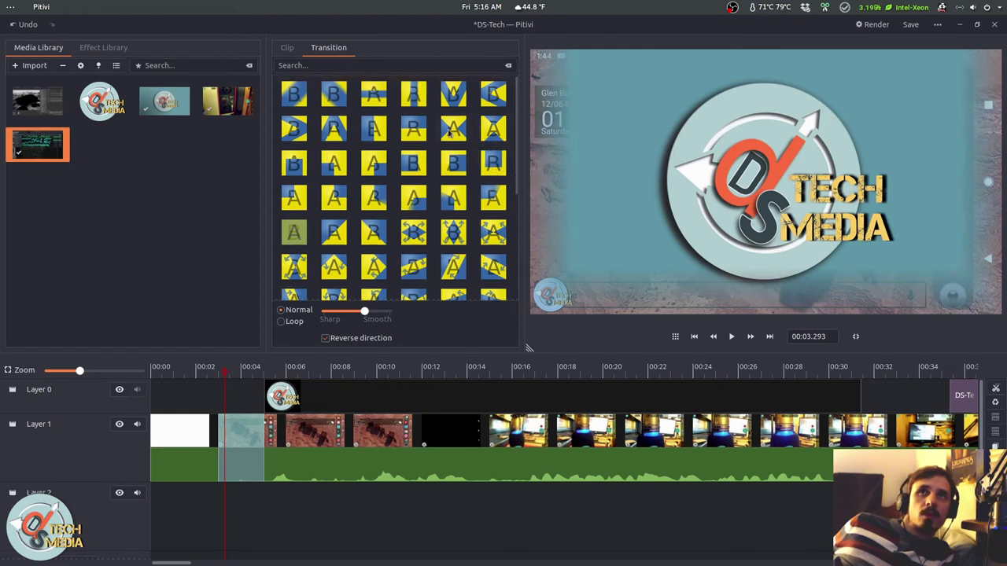
scroll(449, 133, down, 5)
click(333, 247)
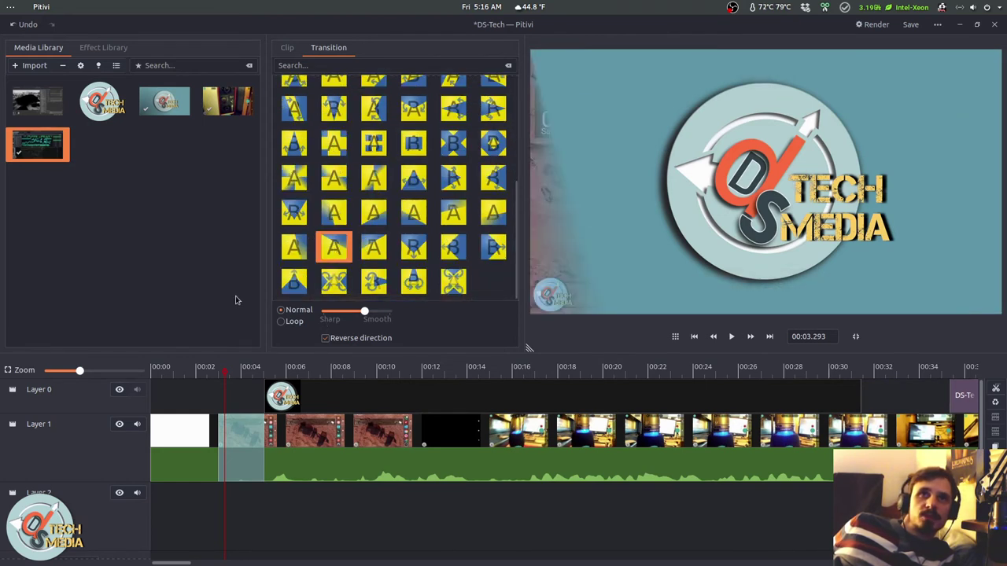
- Toggle the wipe's Loop option and preview the transition around 00:03
drag(221, 386, 242, 386)
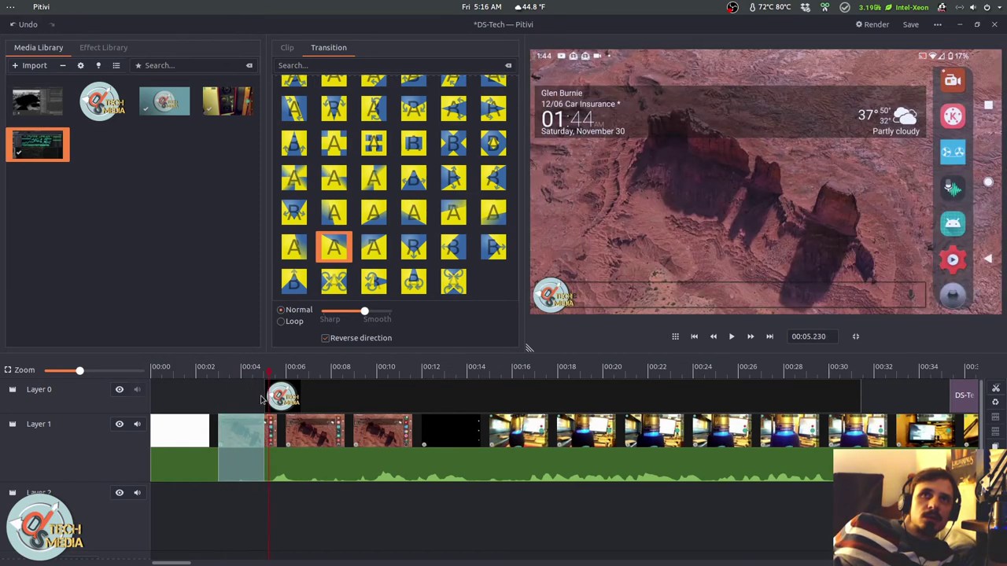
click(281, 321)
click(325, 337)
click(214, 384)
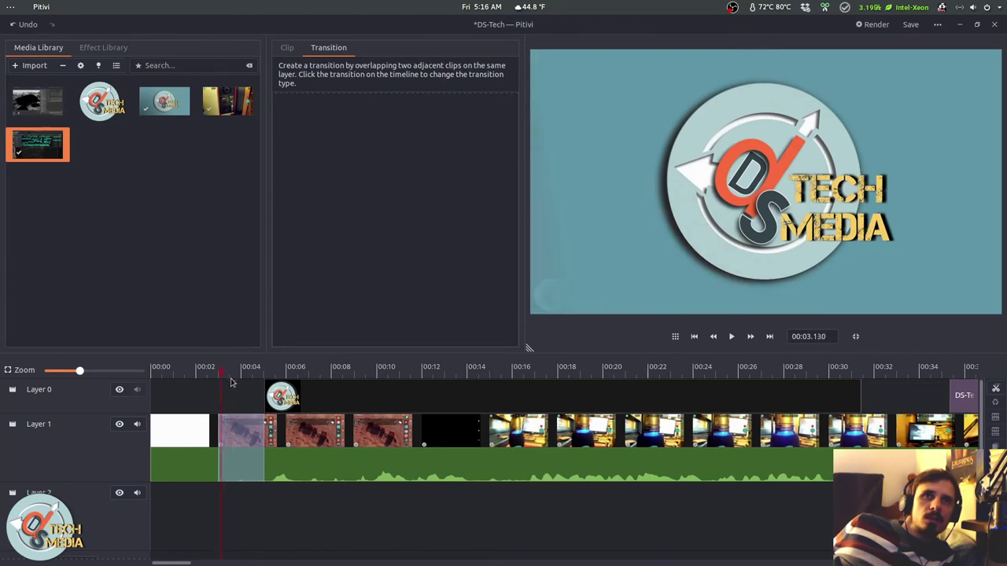
click(270, 387)
click(218, 397)
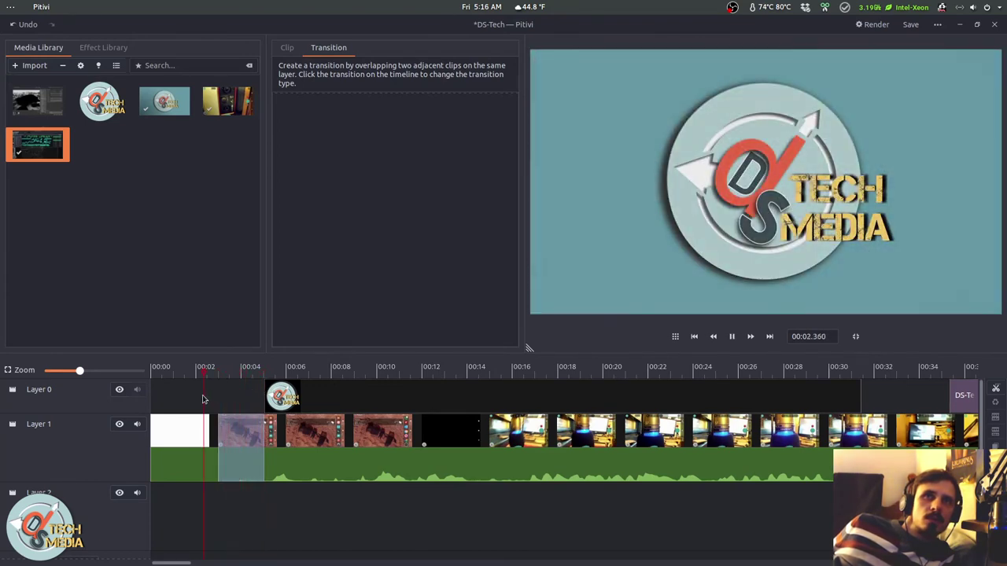
click(270, 391)
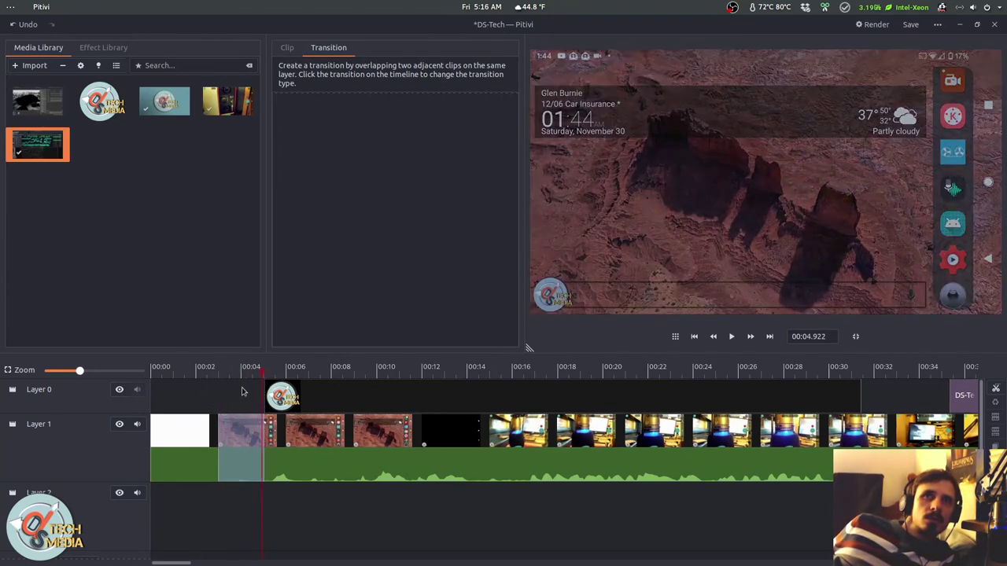
click(211, 398)
key(space)
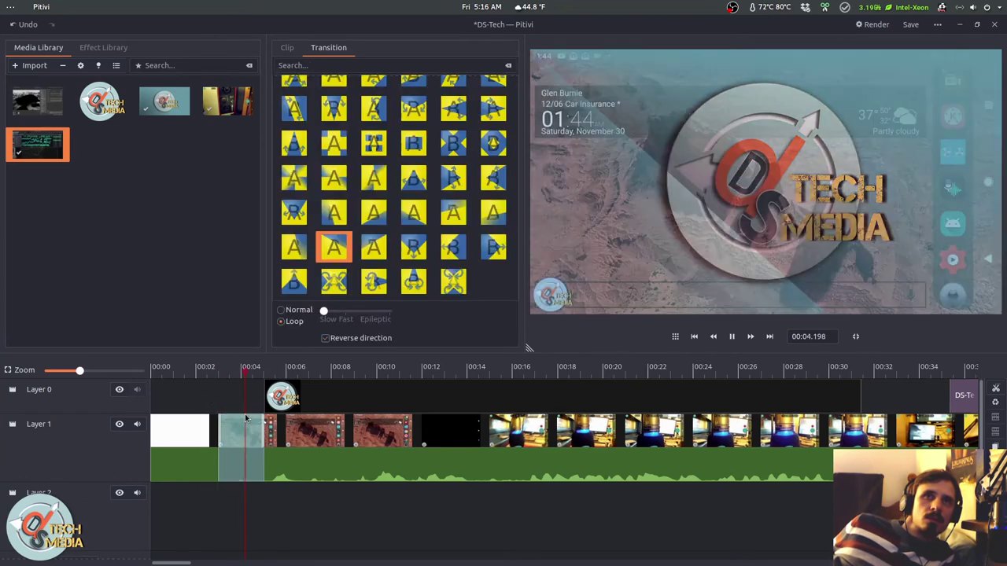
click(218, 384)
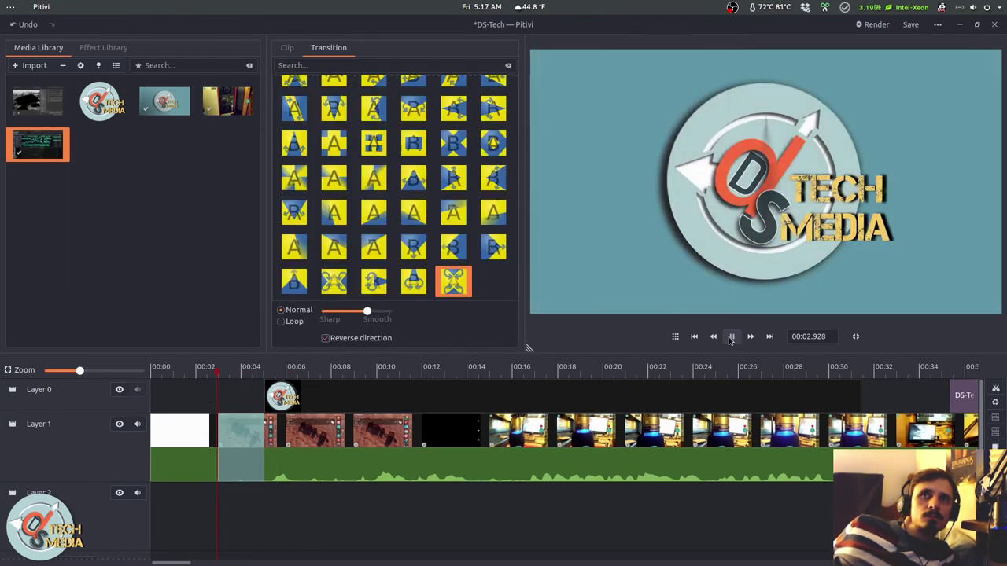
click(730, 337)
scroll(362, 469, down, 3)
- Move the later Layer 2 screen-capture clips up onto Layer 1
click(437, 476)
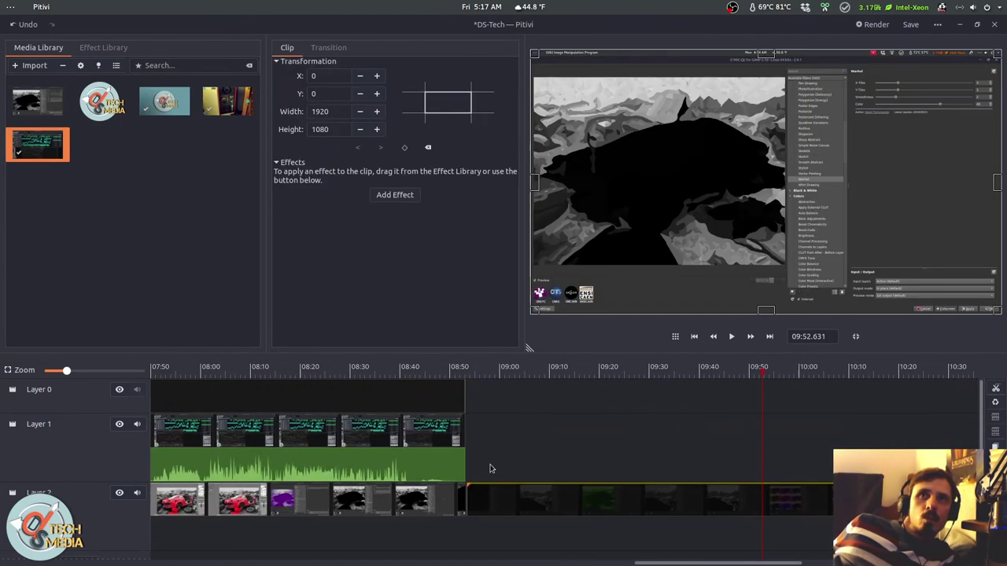
click(438, 404)
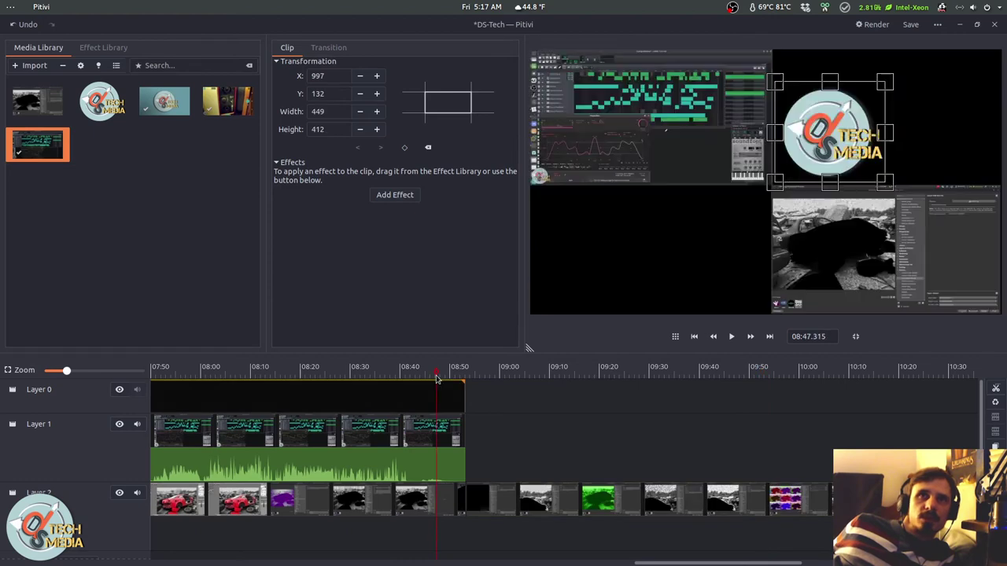
drag(511, 503, 781, 429)
scroll(781, 428, up, 1)
scroll(754, 428, up, 1)
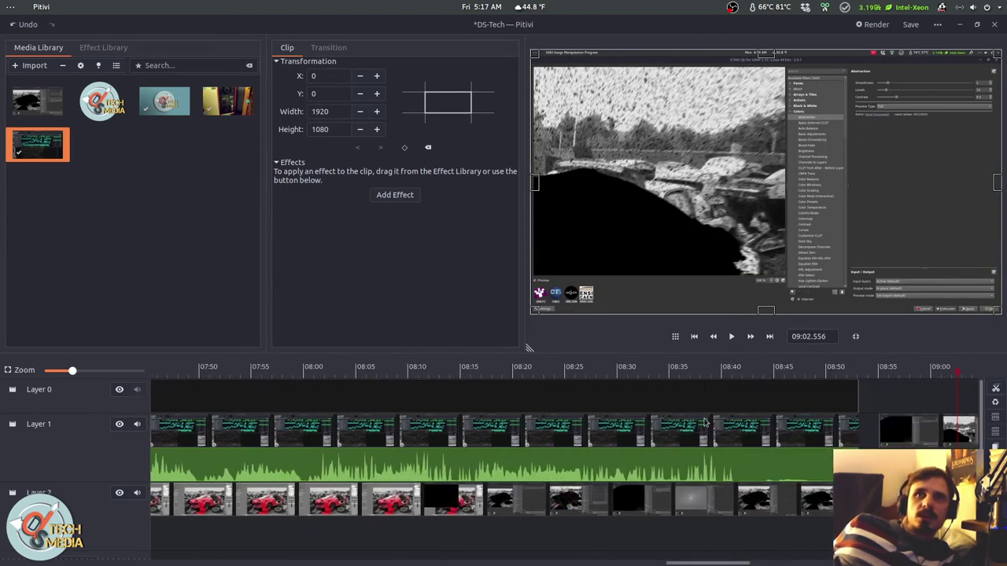
- Slide those clips left against the earlier clips and select the resulting crossfade
click(927, 408)
scroll(454, 445, up, 2)
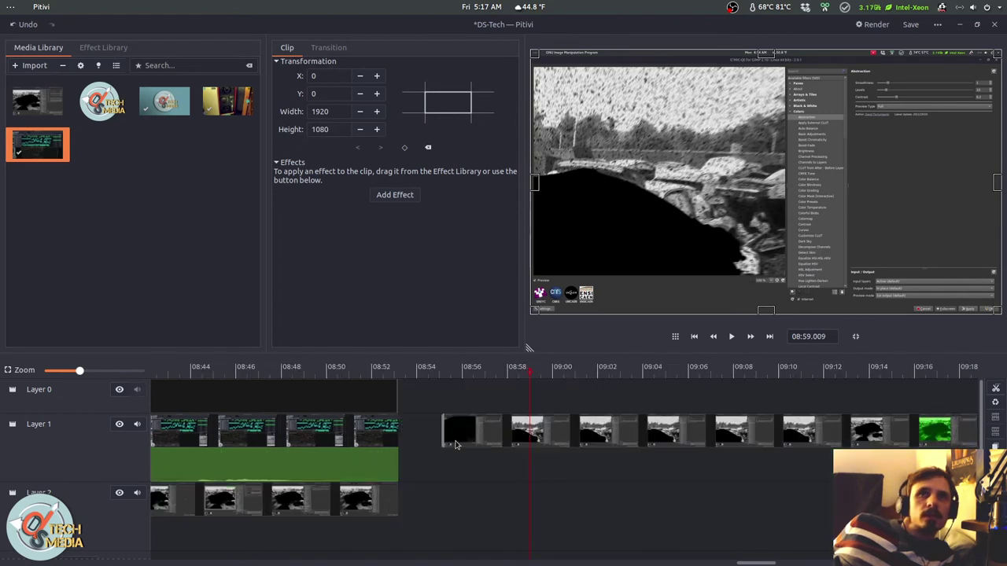
drag(553, 434, 506, 438)
click(393, 431)
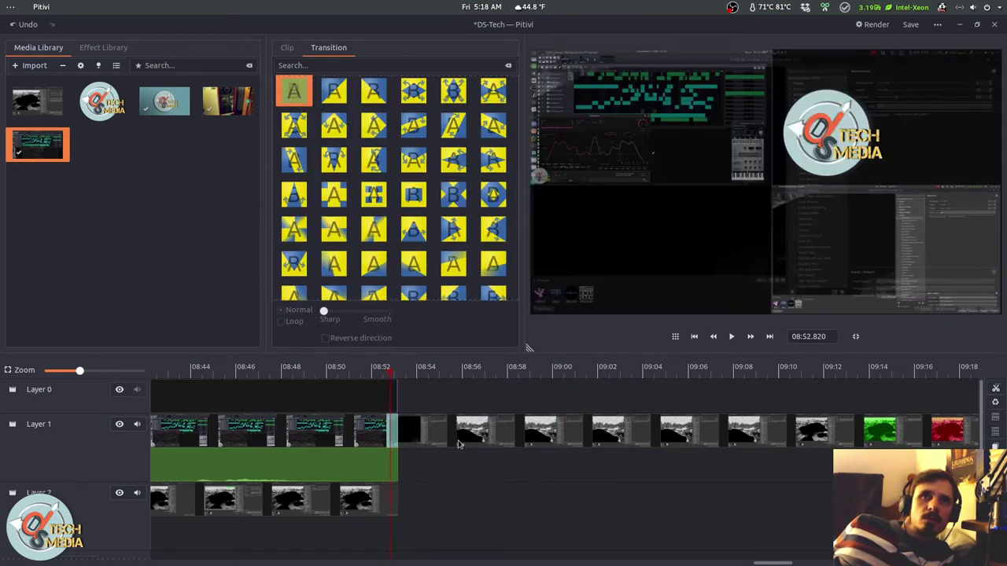
scroll(472, 440, down, 2)
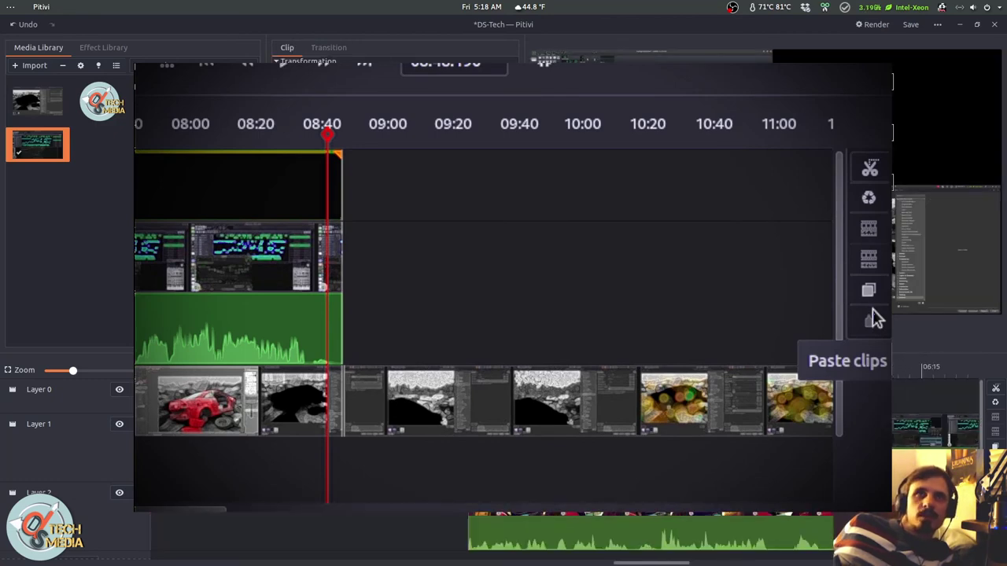
scroll(441, 458, up, 3)
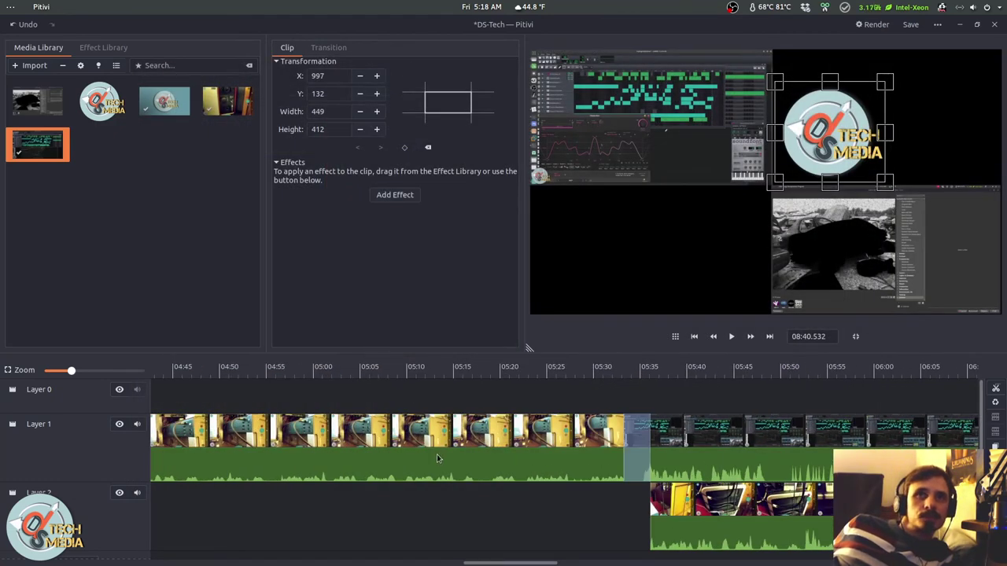
- Select the 05:13 workshop clip and remove the B effect from favourites
click(438, 458)
click(103, 47)
click(34, 66)
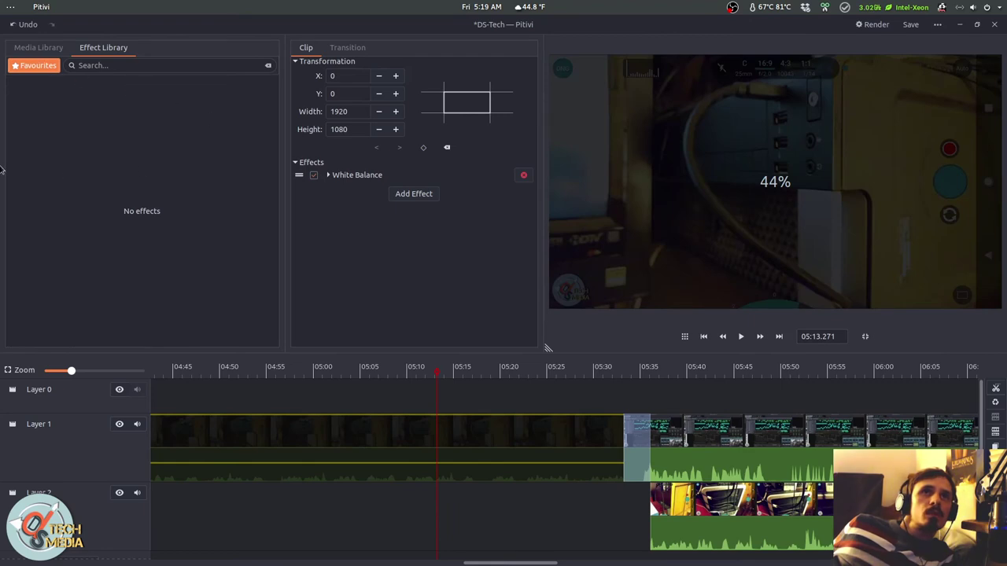
click(49, 68)
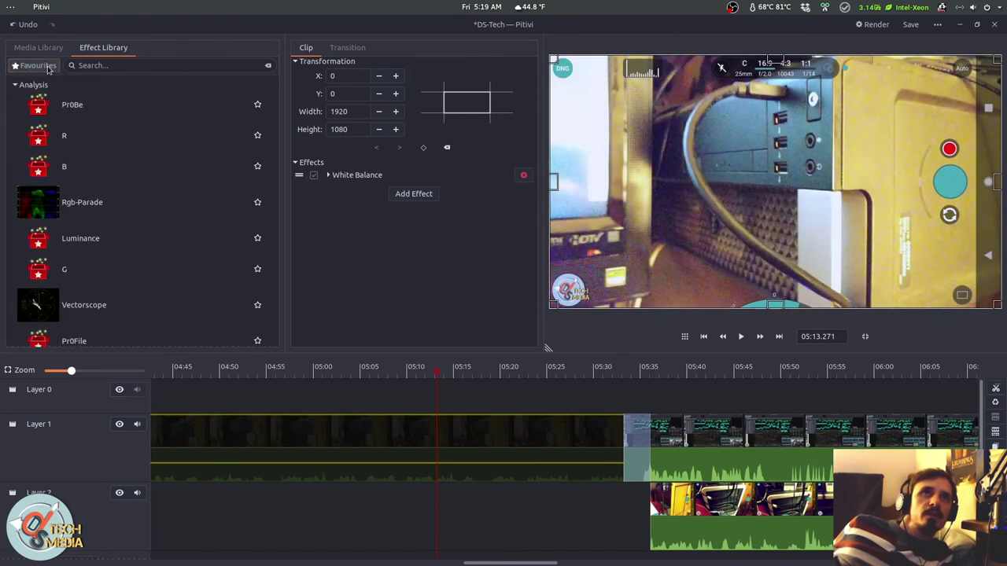
click(257, 166)
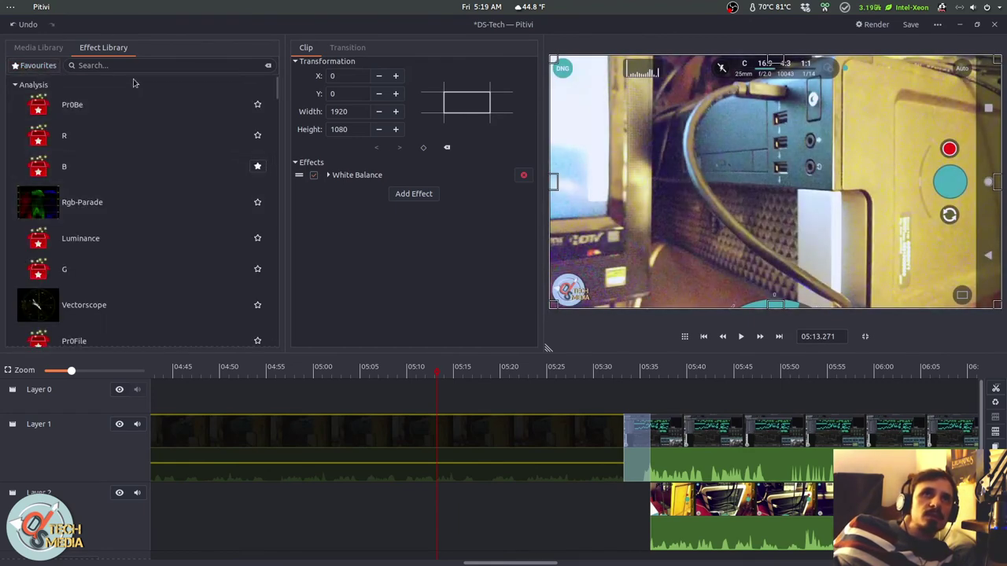
click(34, 68)
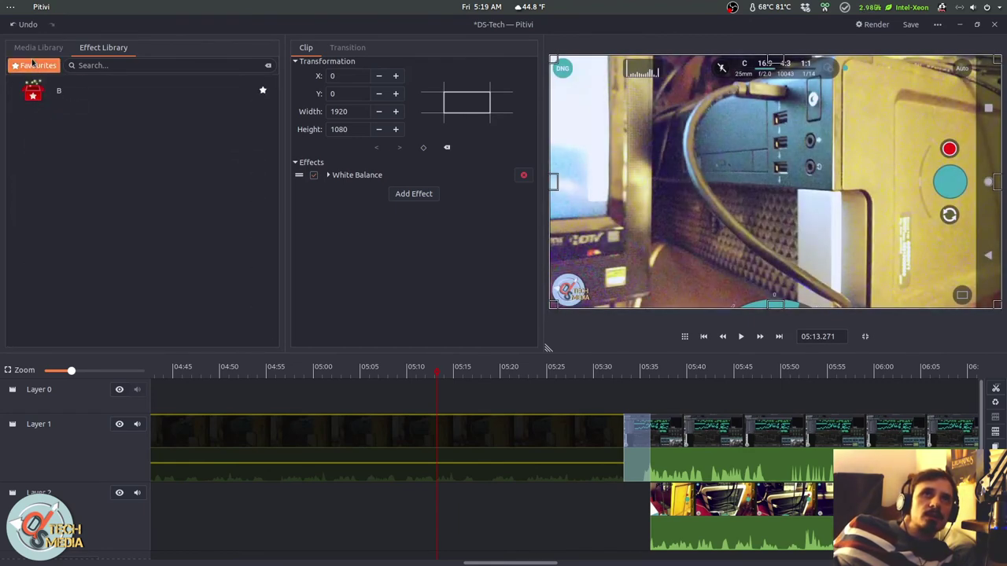
click(263, 91)
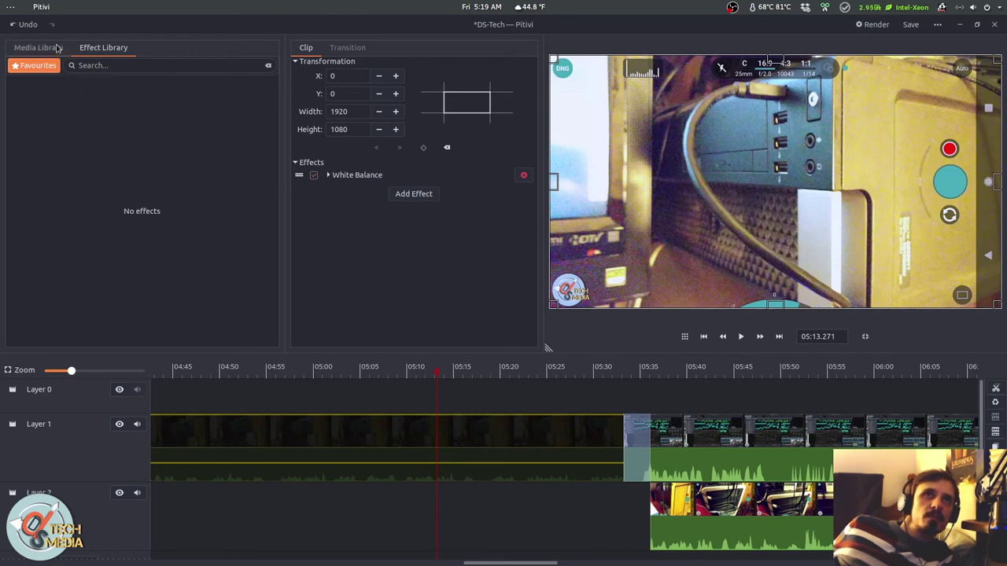
click(60, 69)
- Add a single Fisheye after White Balance with off-edge pixels set to Clamp
scroll(48, 118, down, 5)
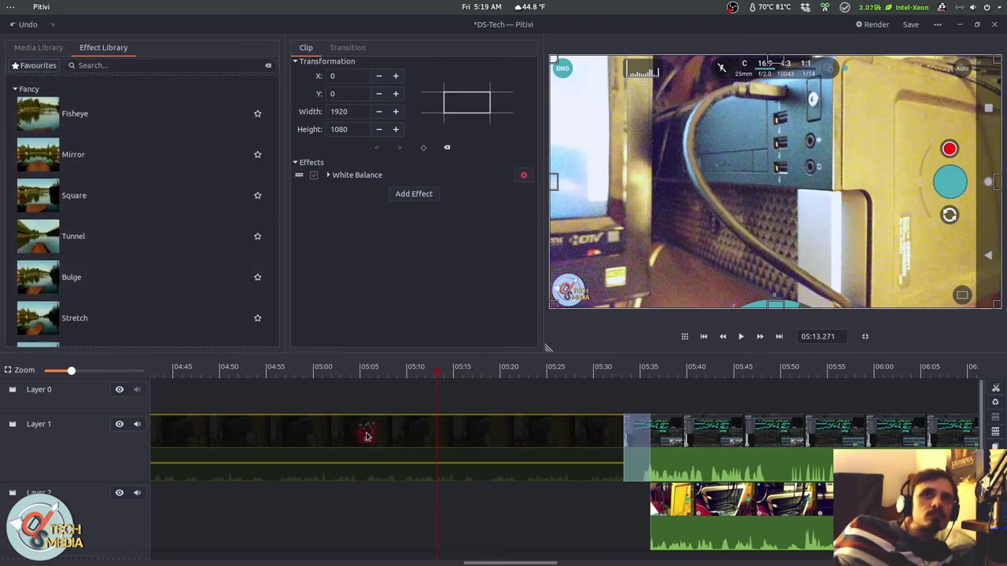
double_click(49, 118)
double_click(49, 118)
click(523, 208)
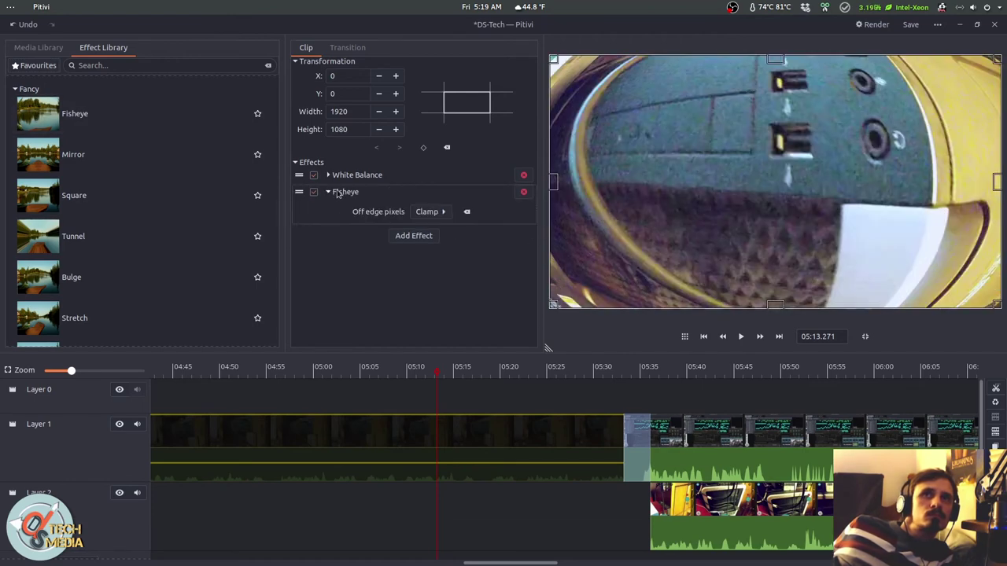
scroll(443, 216, down, 2)
click(431, 212)
click(441, 224)
click(221, 380)
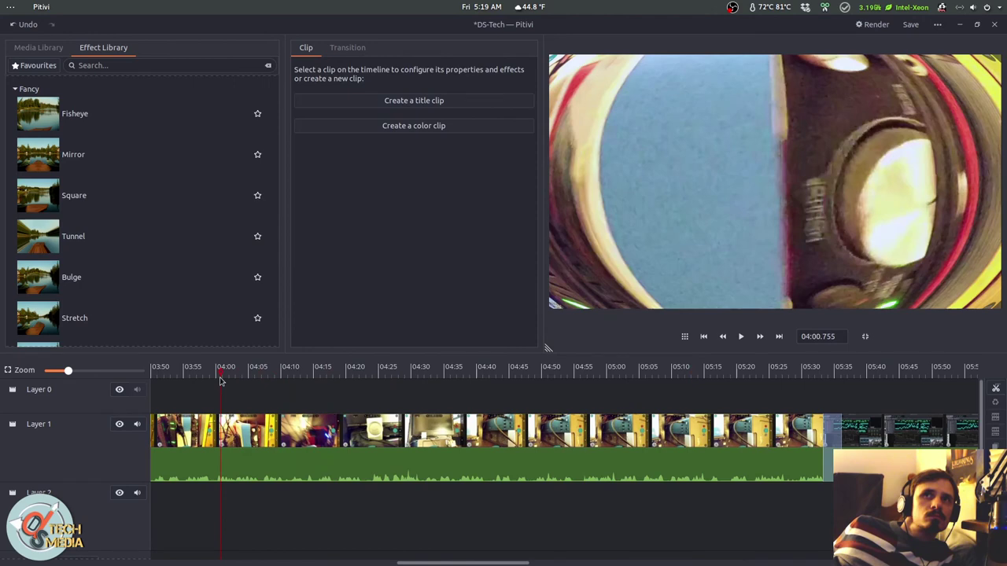
click(318, 431)
- Search the effect list for 'mir' and add the Mirror effect to the clip
click(412, 193)
scroll(409, 331, down, 5)
scroll(431, 315, down, 3)
scroll(426, 315, up, 3)
scroll(370, 315, up, 3)
scroll(368, 338, down, 3)
scroll(367, 338, up, 1)
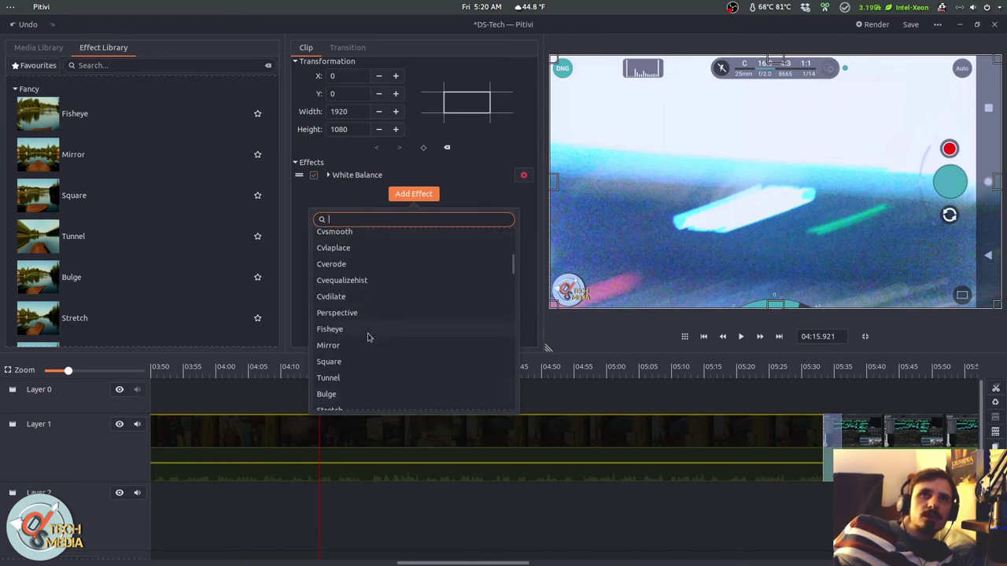
scroll(364, 327, up, 1)
scroll(363, 321, down, 4)
scroll(364, 327, up, 7)
scroll(363, 325, up, 3)
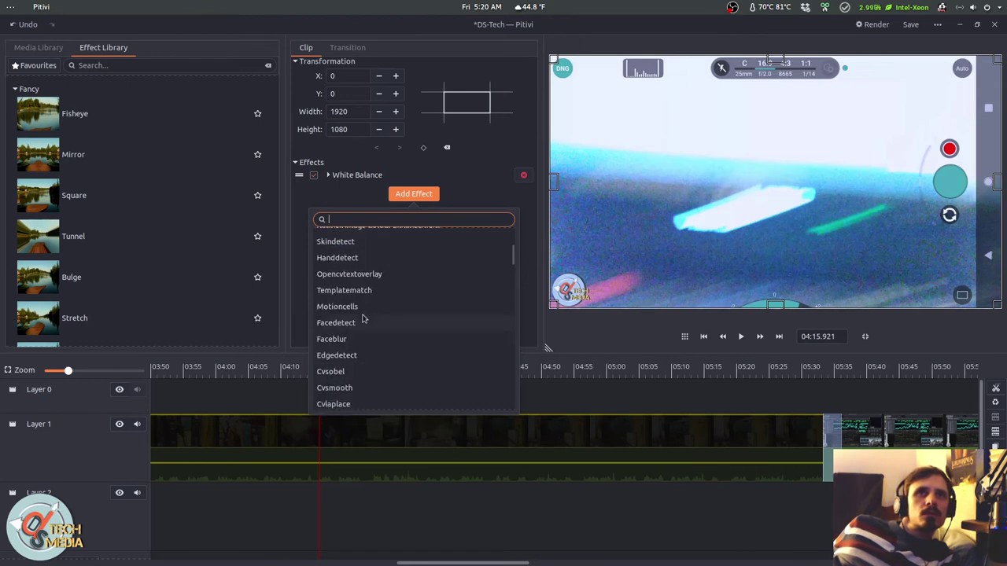
scroll(363, 318, up, 3)
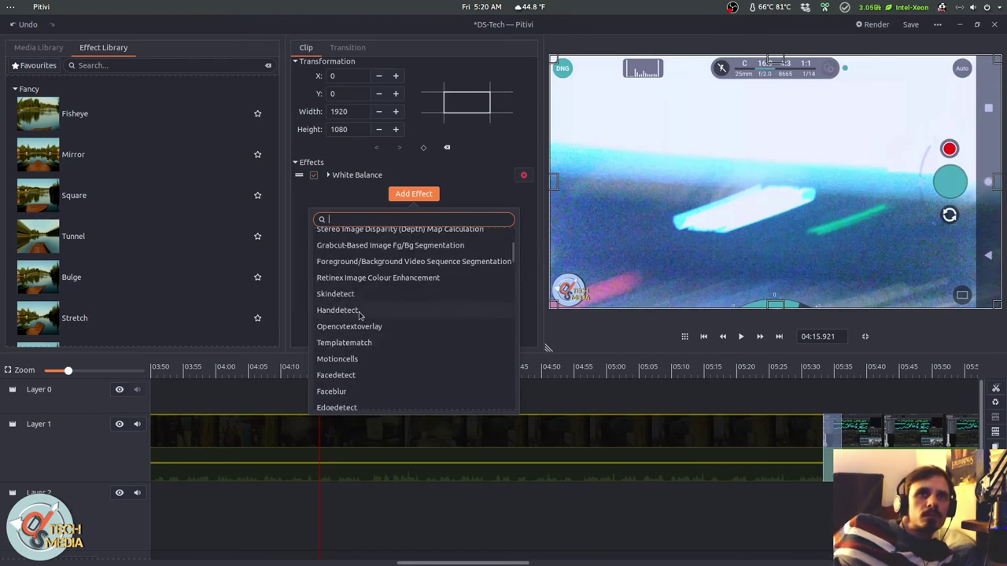
text(mitt)
key(BackSpace)
key(BackSpace)
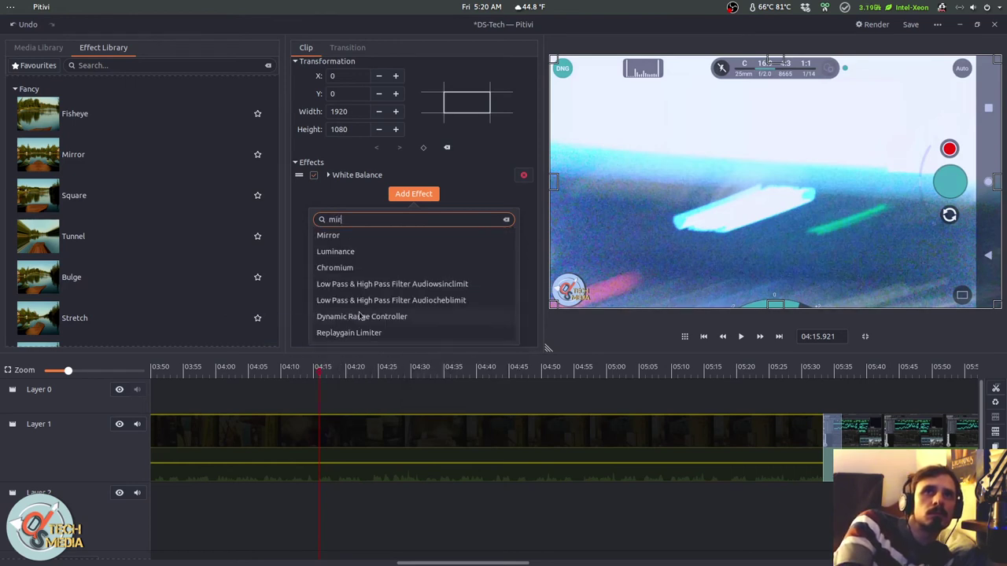
text(r)
key(Down)
key(Return)
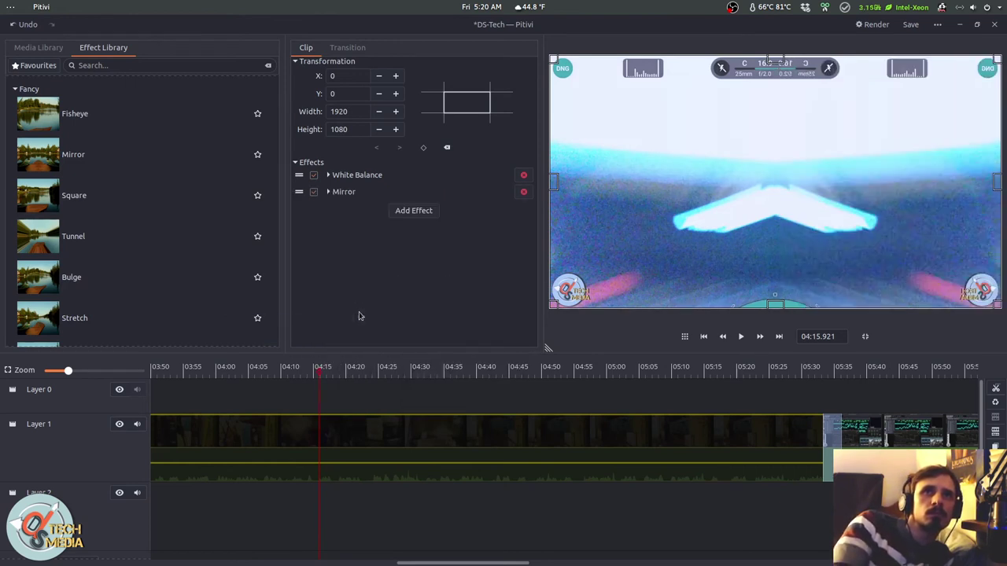
- Set the Mirror mode to split vertically, reflecting bottom into top
click(328, 191)
click(425, 212)
click(450, 226)
click(451, 214)
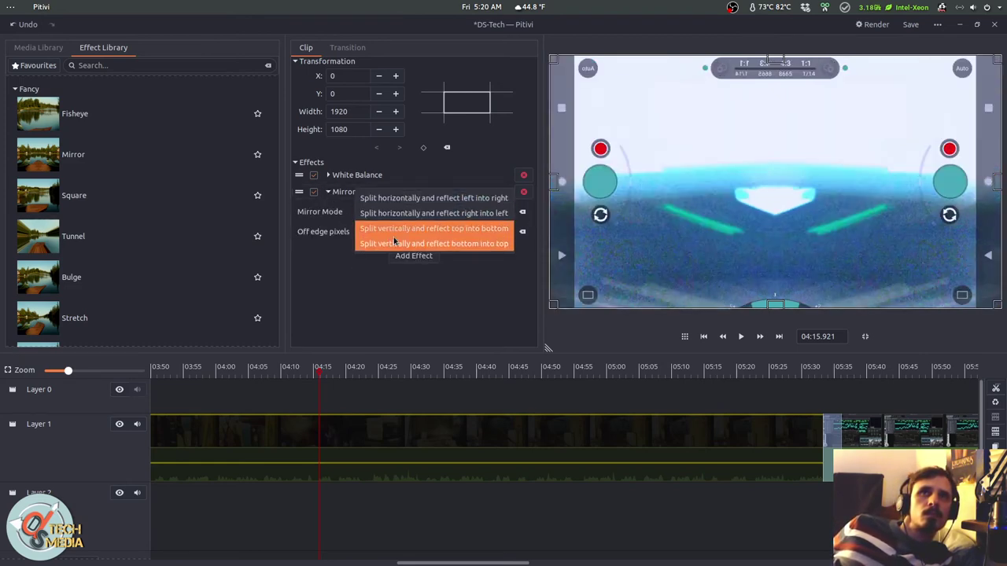
click(401, 228)
click(399, 220)
click(398, 228)
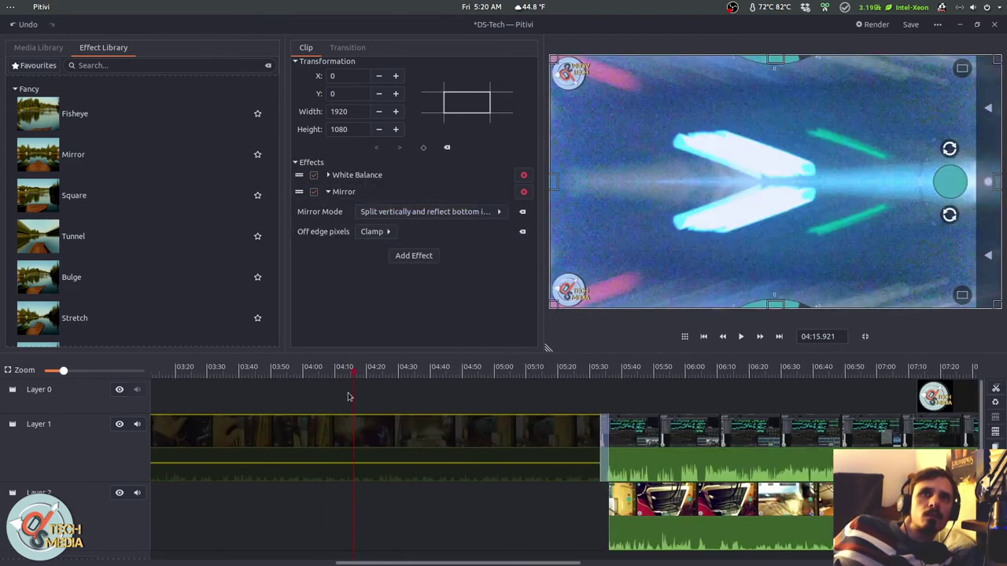
- Play back the clip to preview the mirror effect around 04:22
click(346, 389)
key(space)
click(372, 375)
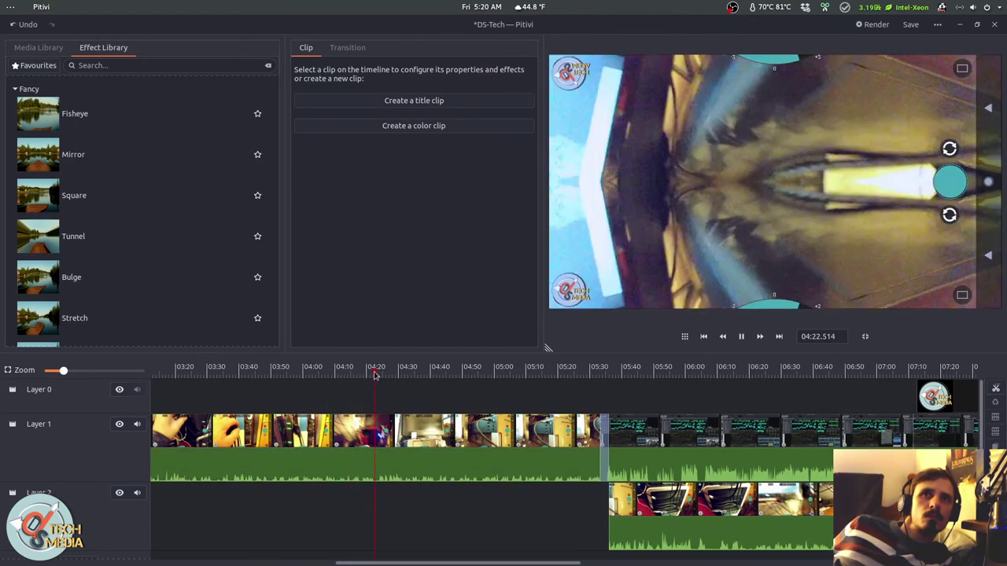
- Move the Tech Media logo overlay to position 303, 618, filling the empty lower-left quadrant
scroll(375, 375, down, 2)
click(375, 378)
click(403, 383)
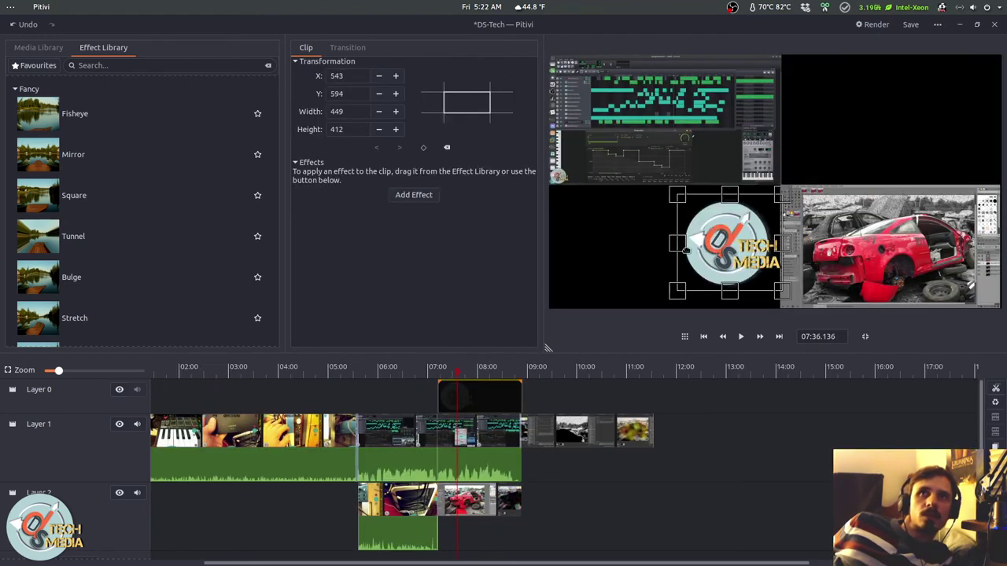
mouse_move(686, 250)
mouse_down()
mouse_move(664, 251)
mouse_move(680, 252)
mouse_move(671, 256)
mouse_up()
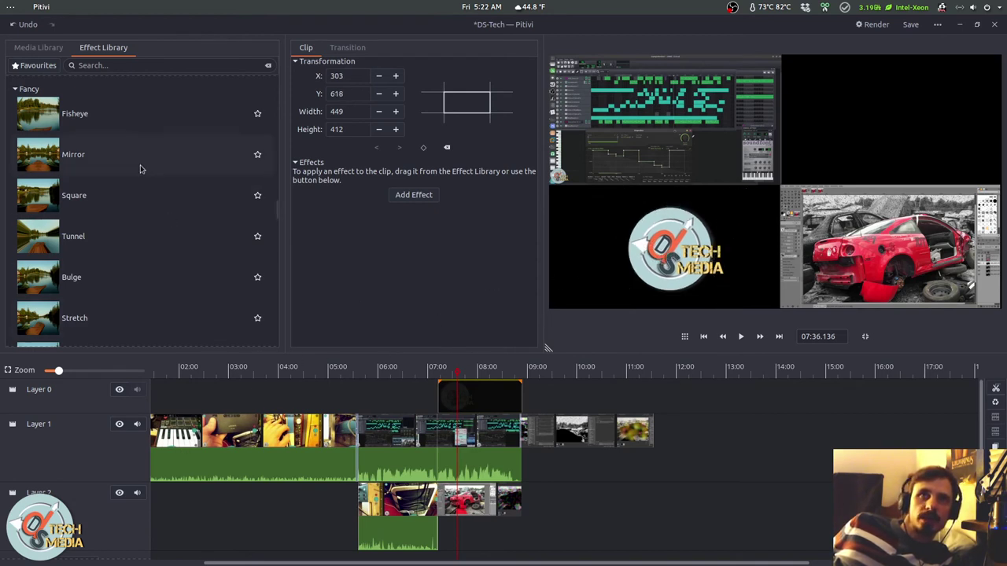
scroll(272, 397, left, 3)
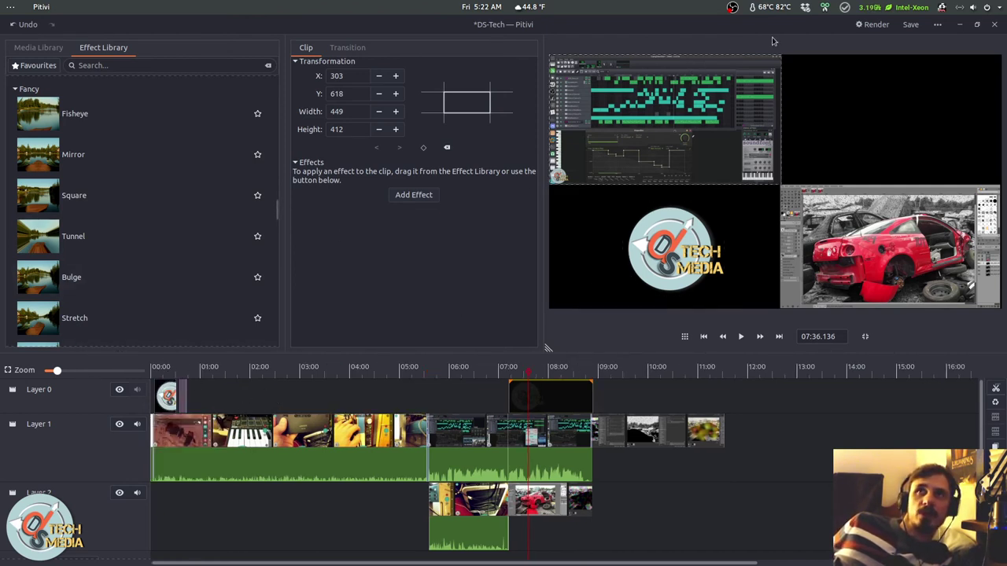
- Open the render settings and look through the render presets and preset management options
key(ctrl+shift+r)
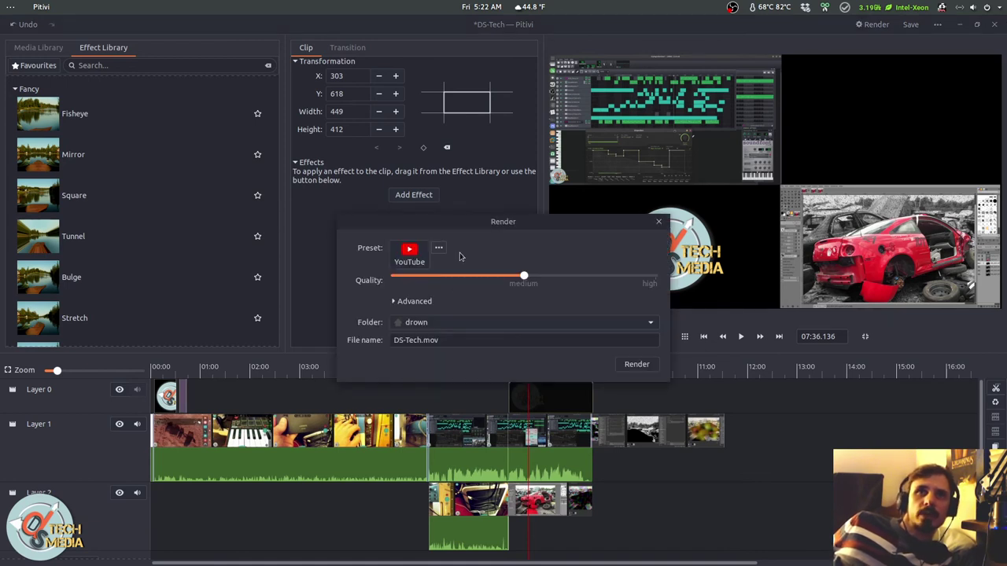
click(417, 259)
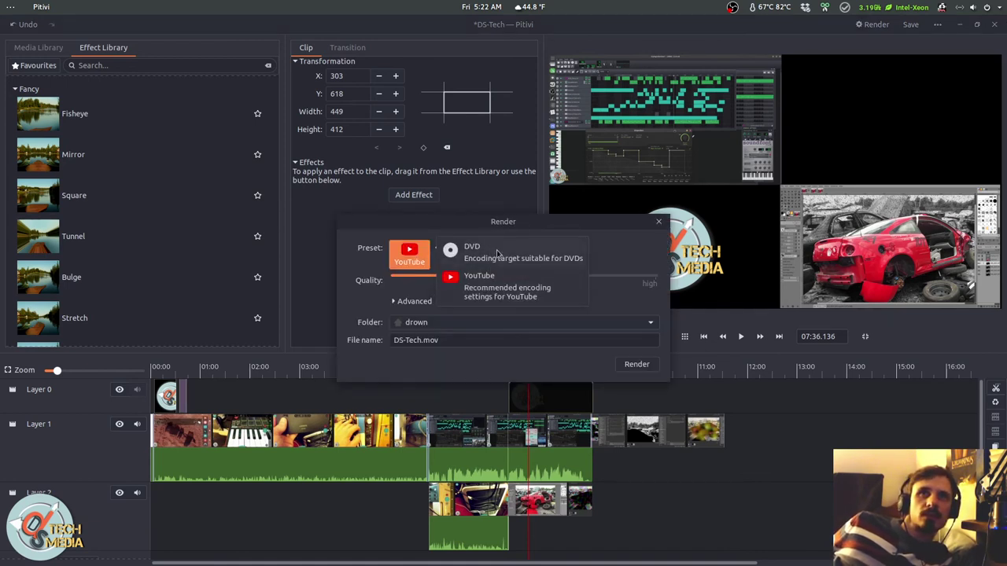
key(Escape)
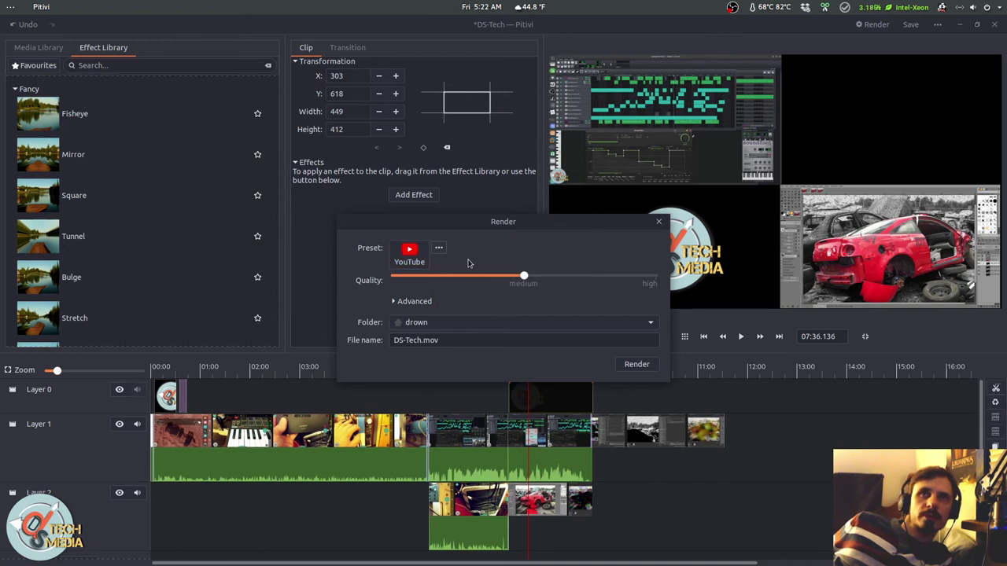
click(439, 248)
key(Escape)
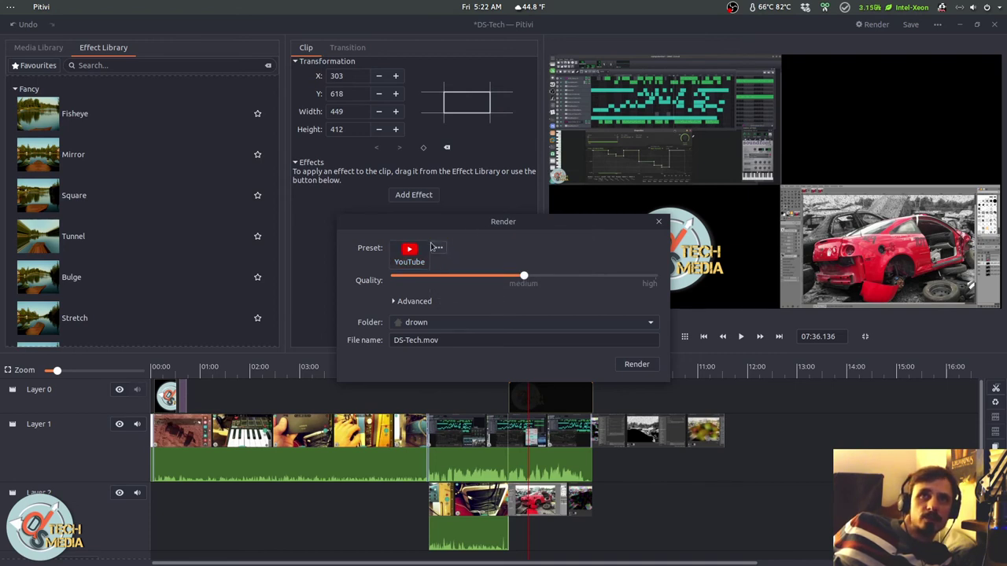
- Create a new render profile, raise Quality to high, and expand Advanced to the container format choices
click(439, 249)
click(448, 272)
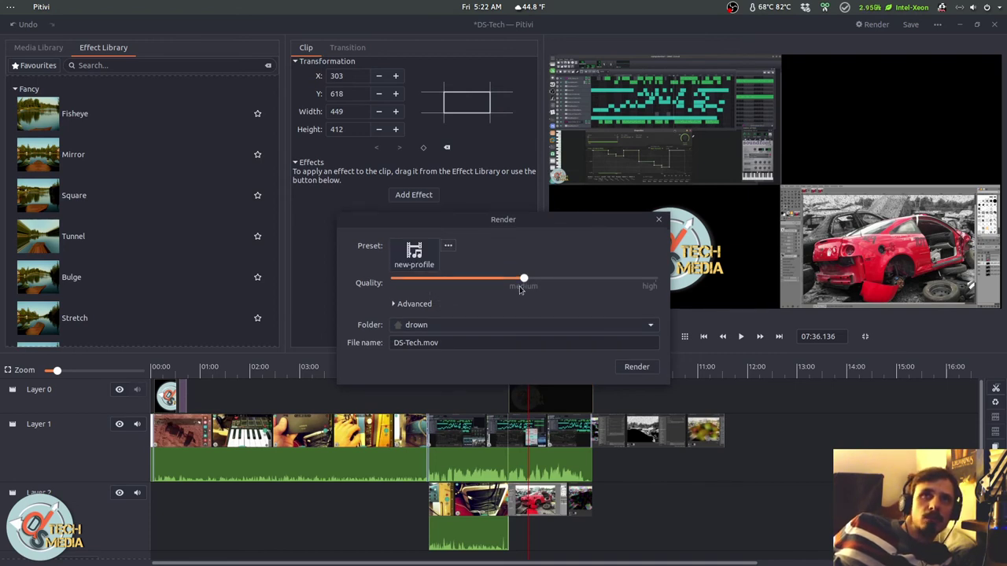
scroll(560, 287, up, 1)
scroll(556, 286, down, 1)
drag(557, 285, 664, 289)
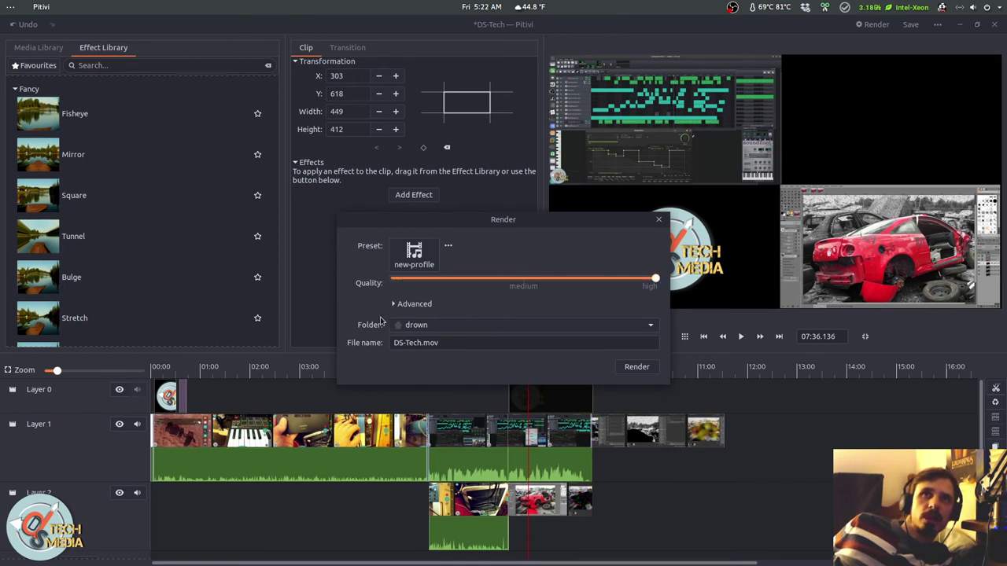
click(414, 304)
click(440, 210)
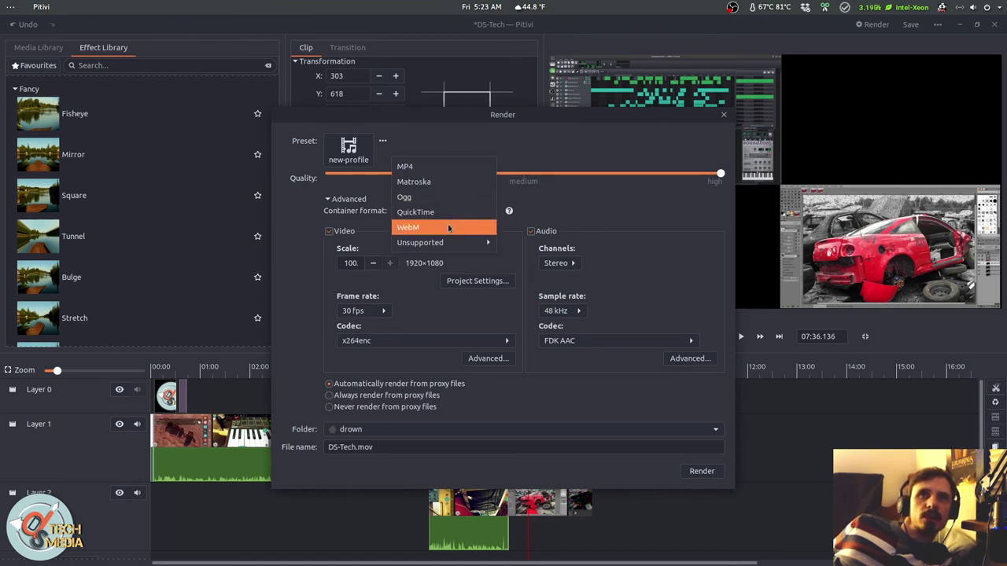
- Set the render container format to MP4, making the output DS-Tech.mp4
mouse_move(453, 250)
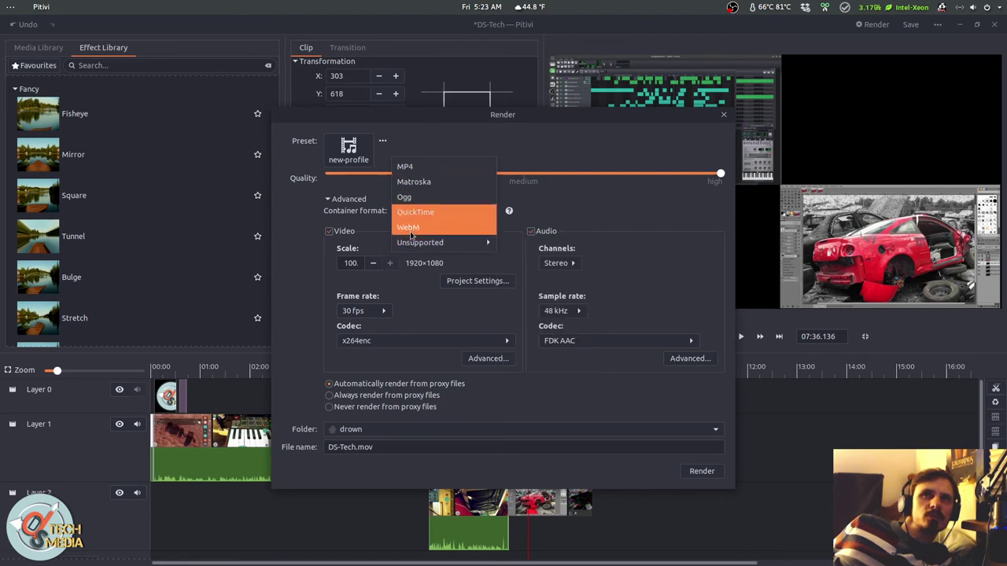
key(Escape)
key(Down)
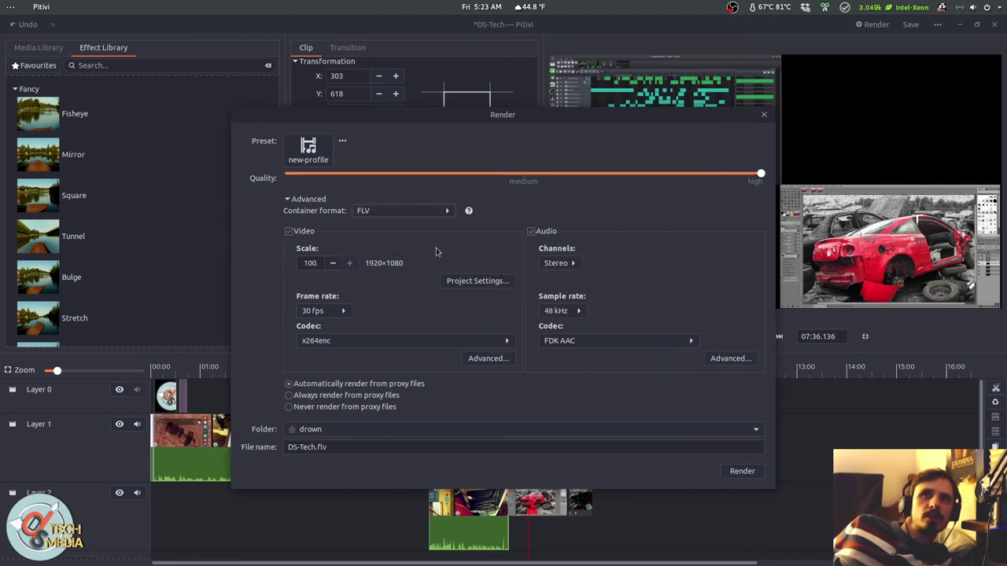
key(Down)
click(488, 358)
- Review the x264enc video and FDK AAC audio encoder properties without changing them
drag(622, 210, 599, 157)
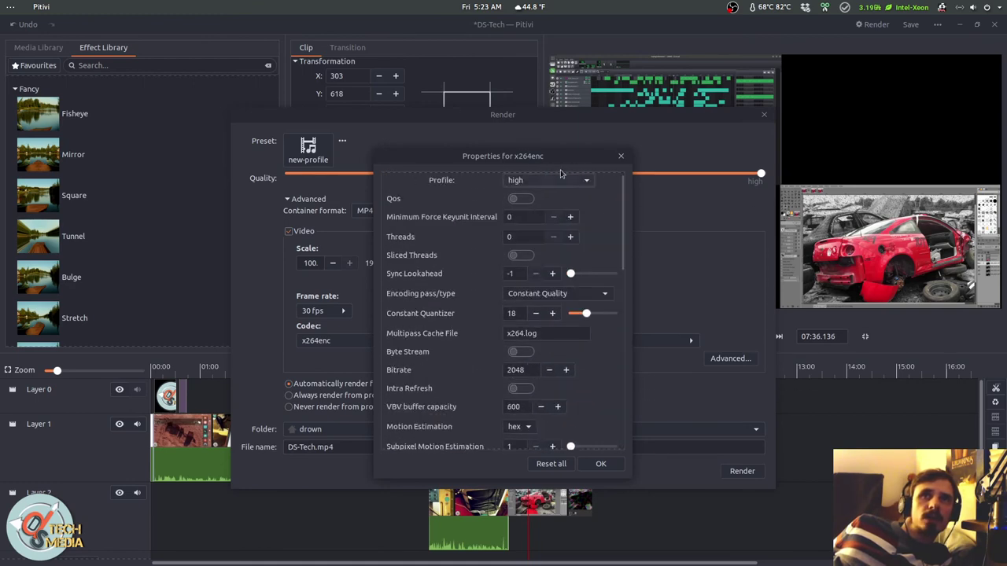
click(621, 156)
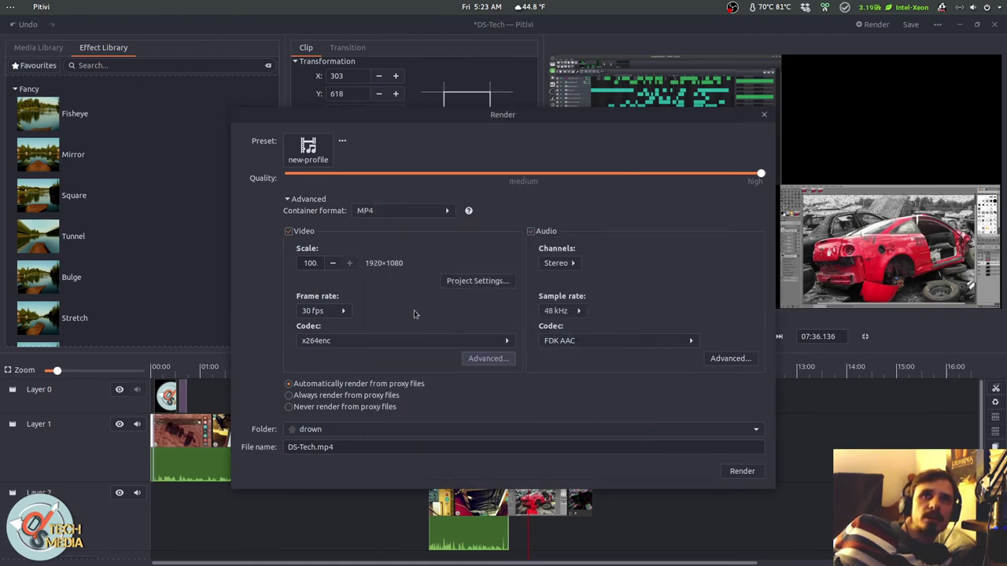
click(488, 282)
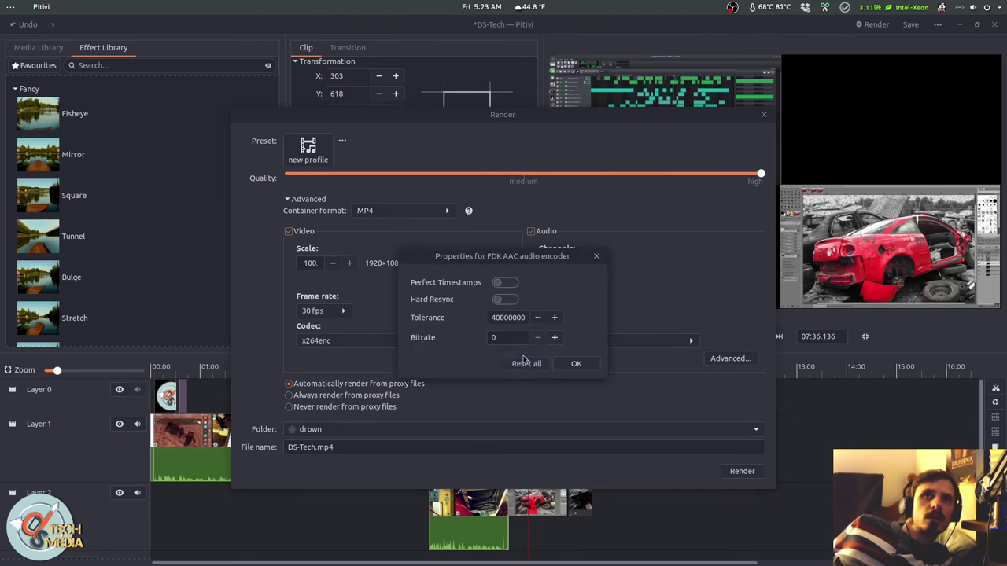
click(595, 256)
- Close the render settings and show the DS-Tech project's five imported assets in the Media Library
key(Escape)
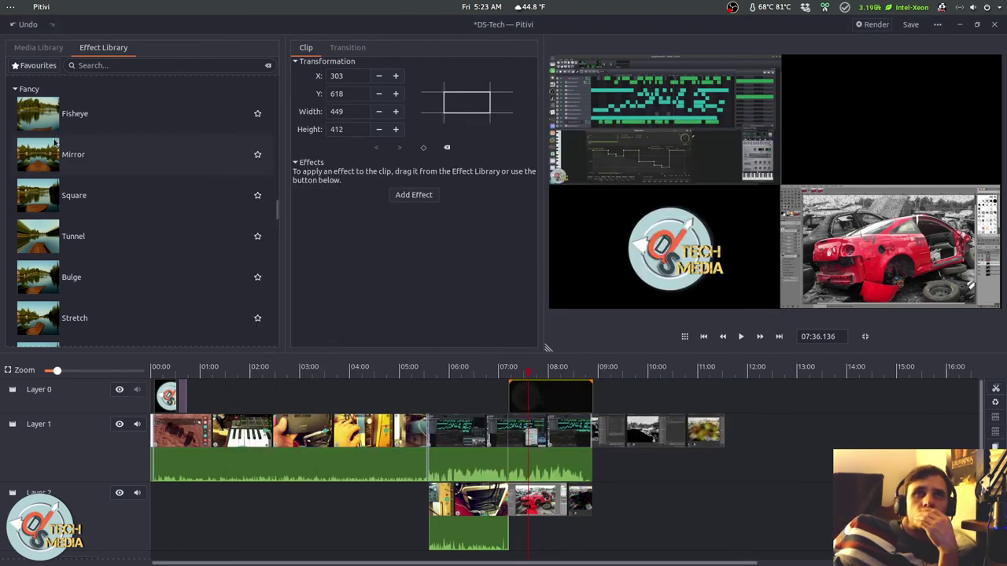
click(45, 50)
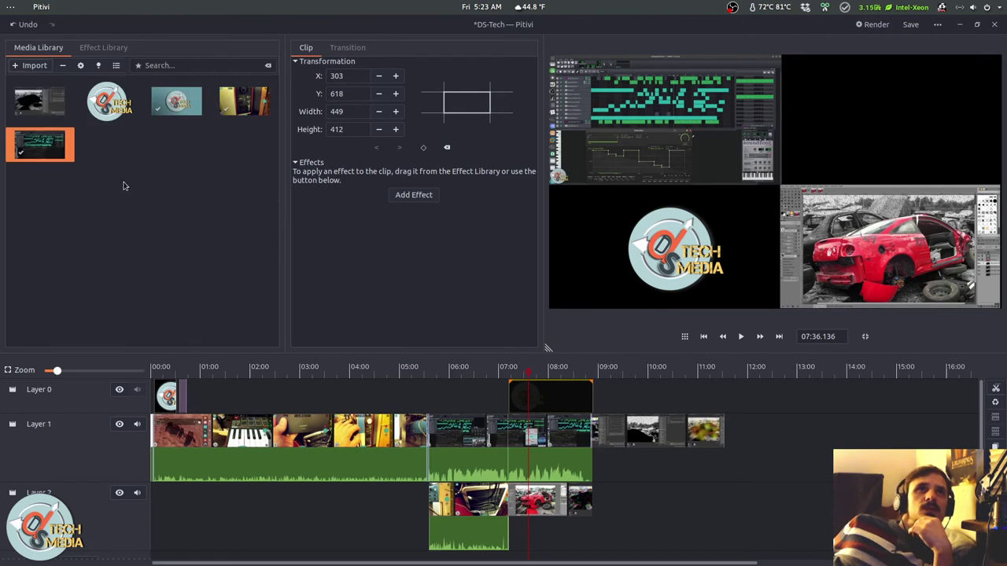